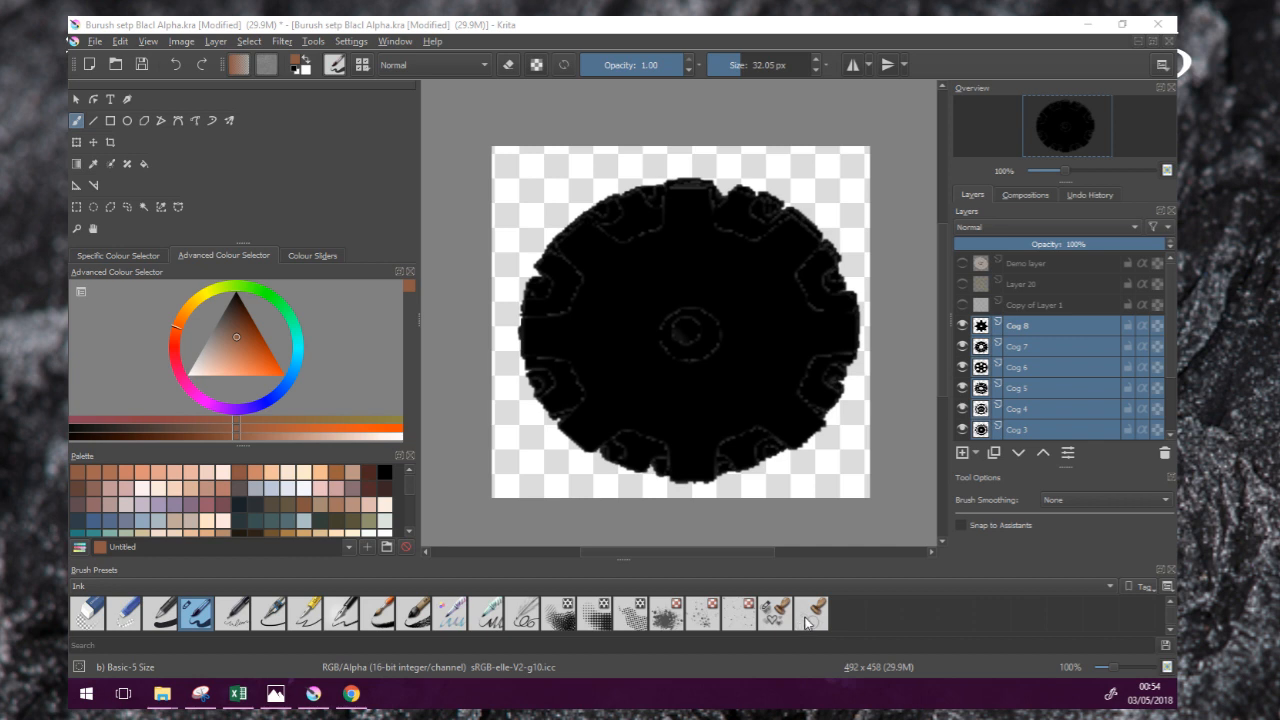
Step: Choose the Stamp Hearts brush preset and add a new paint layer directly above Layer 20
{"action": "left_click", "coordinate": [787, 620]}
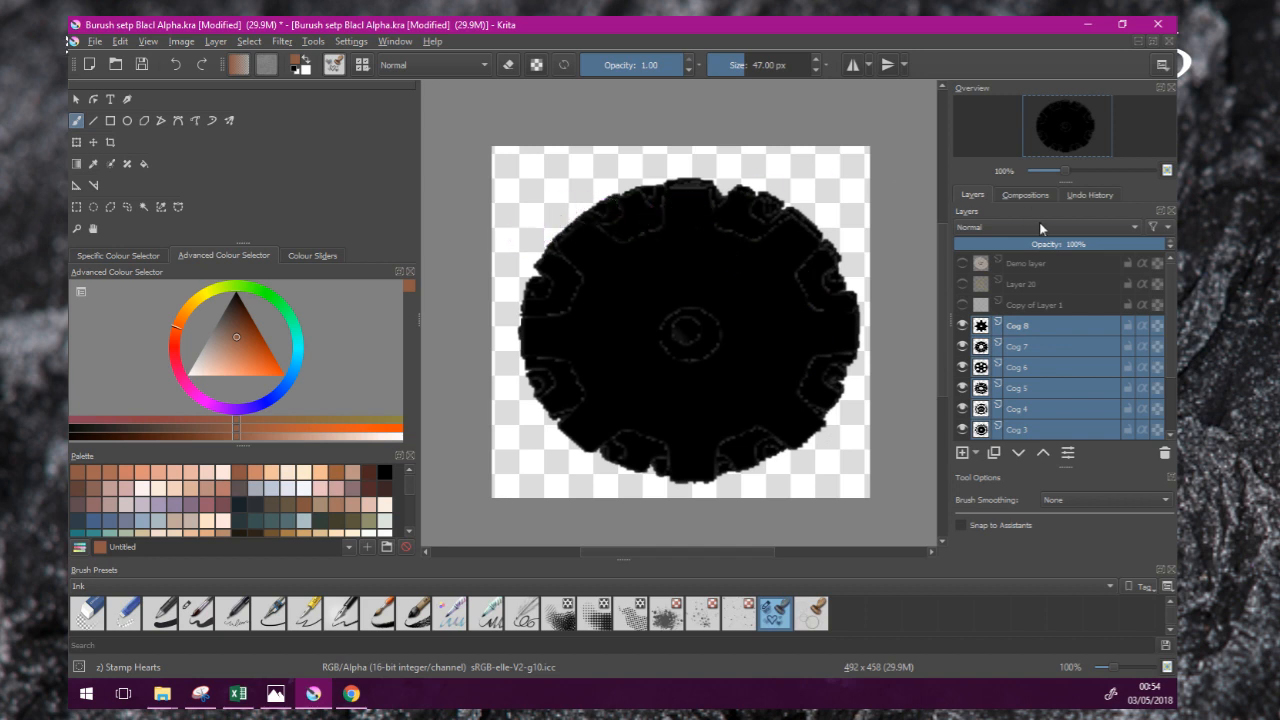
{"action": "left_click", "coordinate": [1016, 297]}
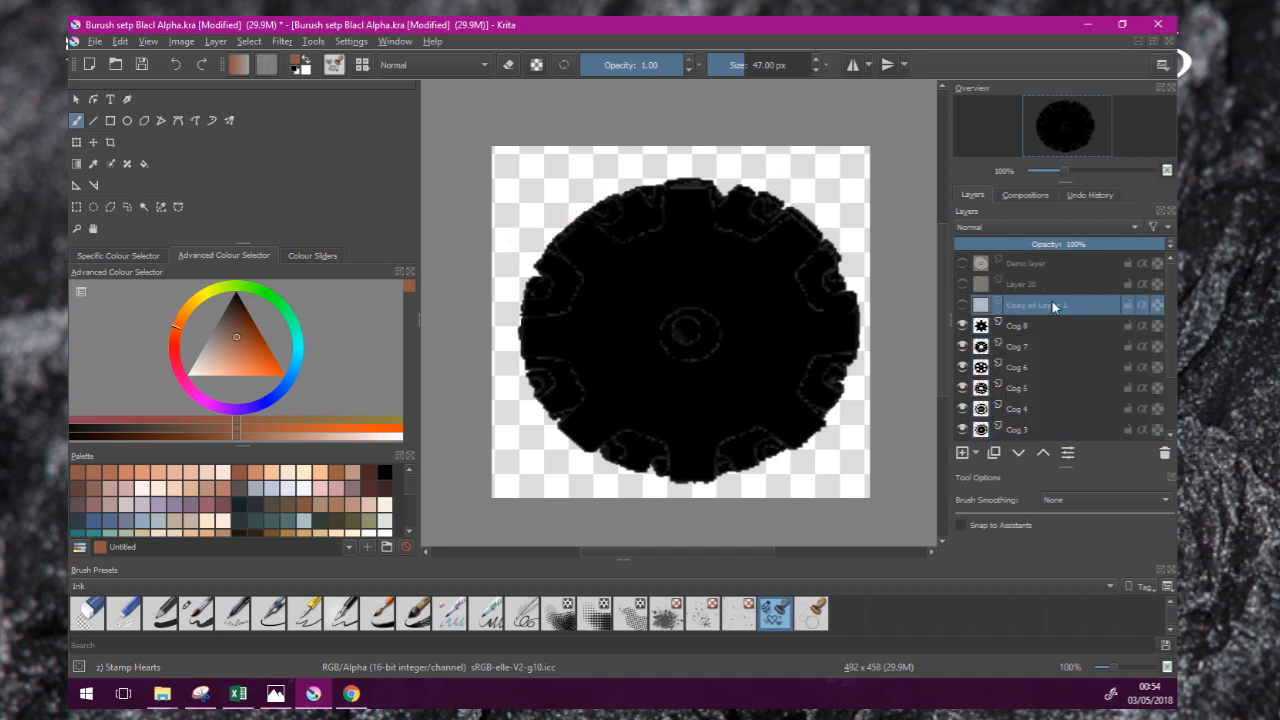
{"action": "left_click", "coordinate": [1031, 279]}
{"action": "left_click", "coordinate": [962, 454]}
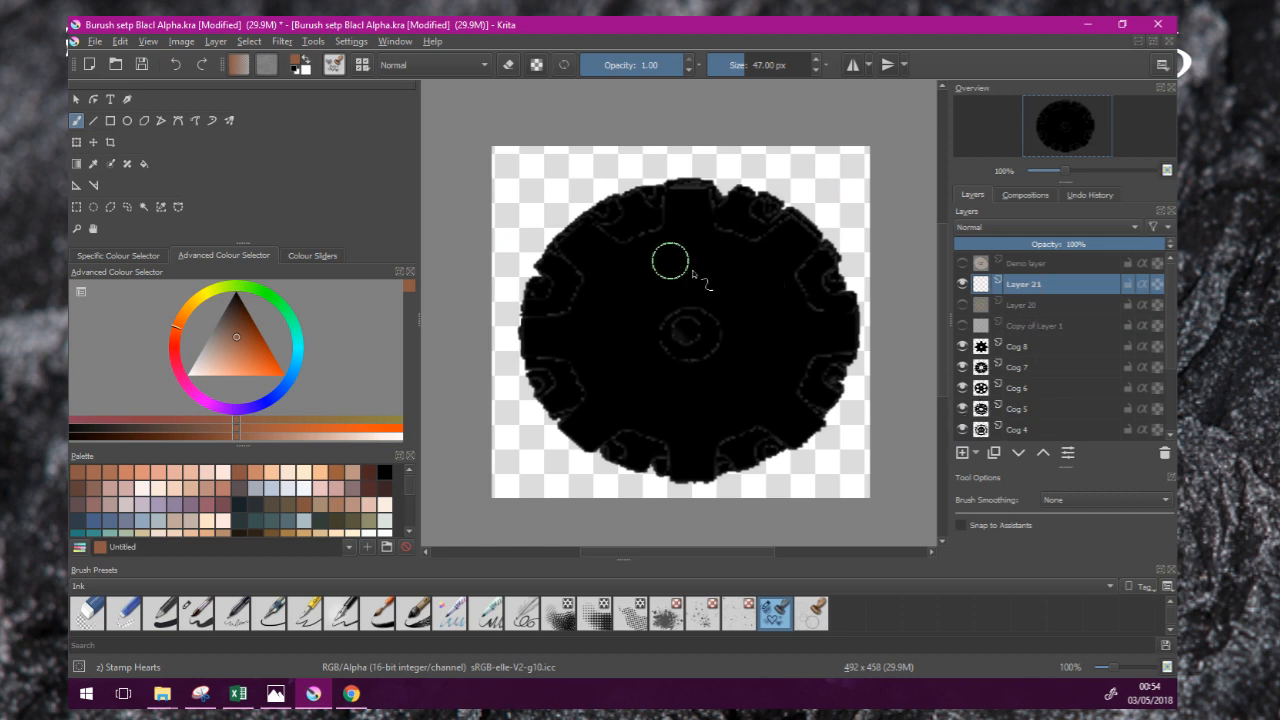
Step: Stamp bubbles over the cog artwork with the Stamp Shoujo Bubbles preset in a dark teal colour
{"action": "left_click", "coordinate": [309, 471]}
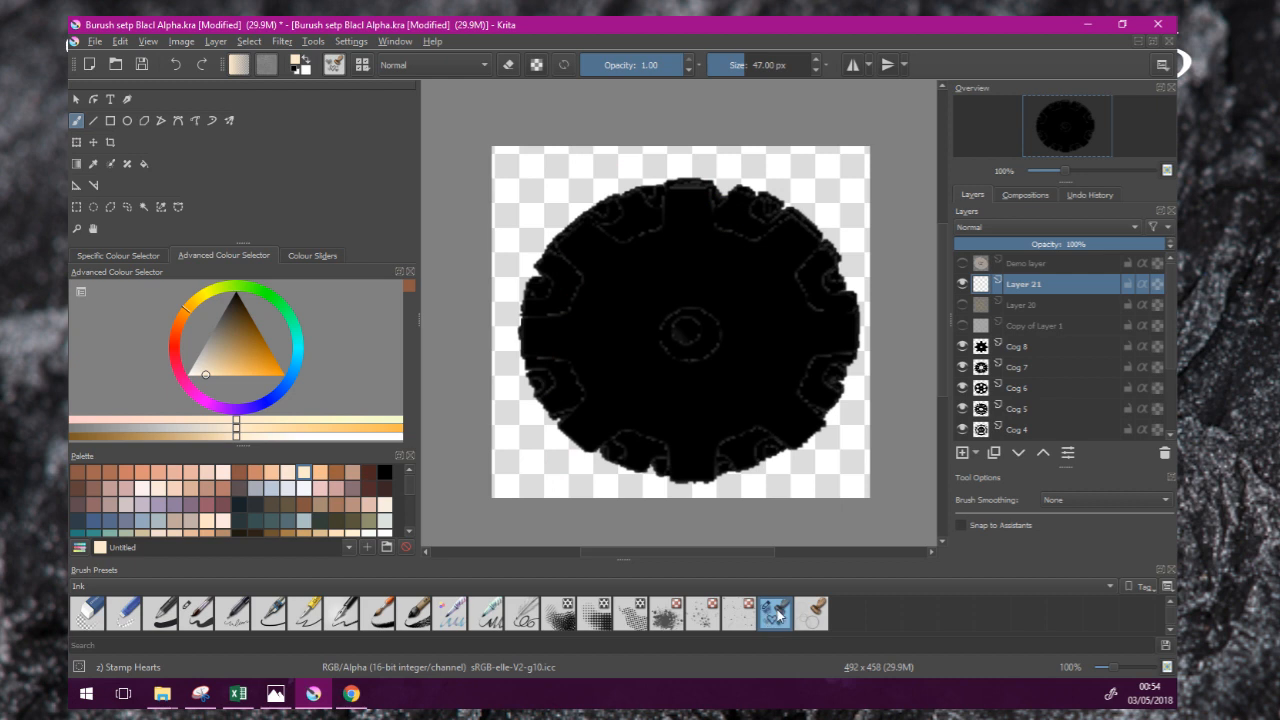
{"action": "mouse_move", "coordinate": [786, 621]}
{"action": "left_click", "coordinate": [812, 615]}
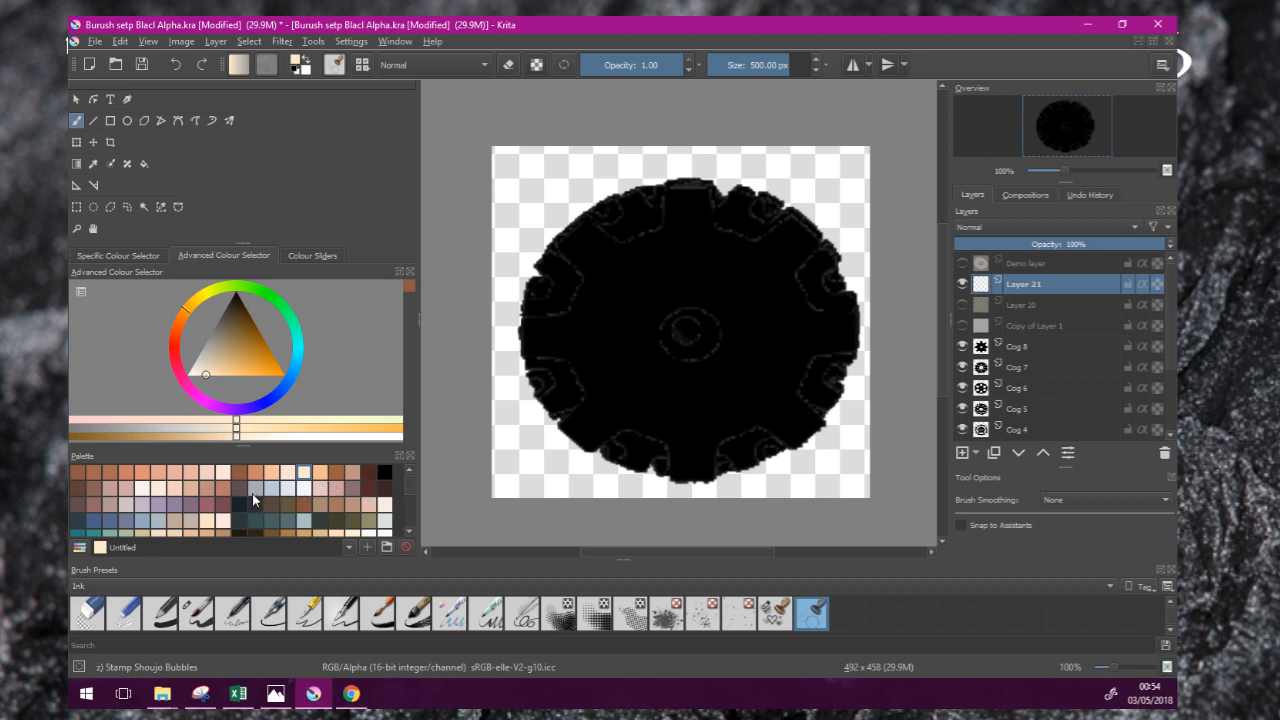
{"action": "left_click", "coordinate": [260, 521]}
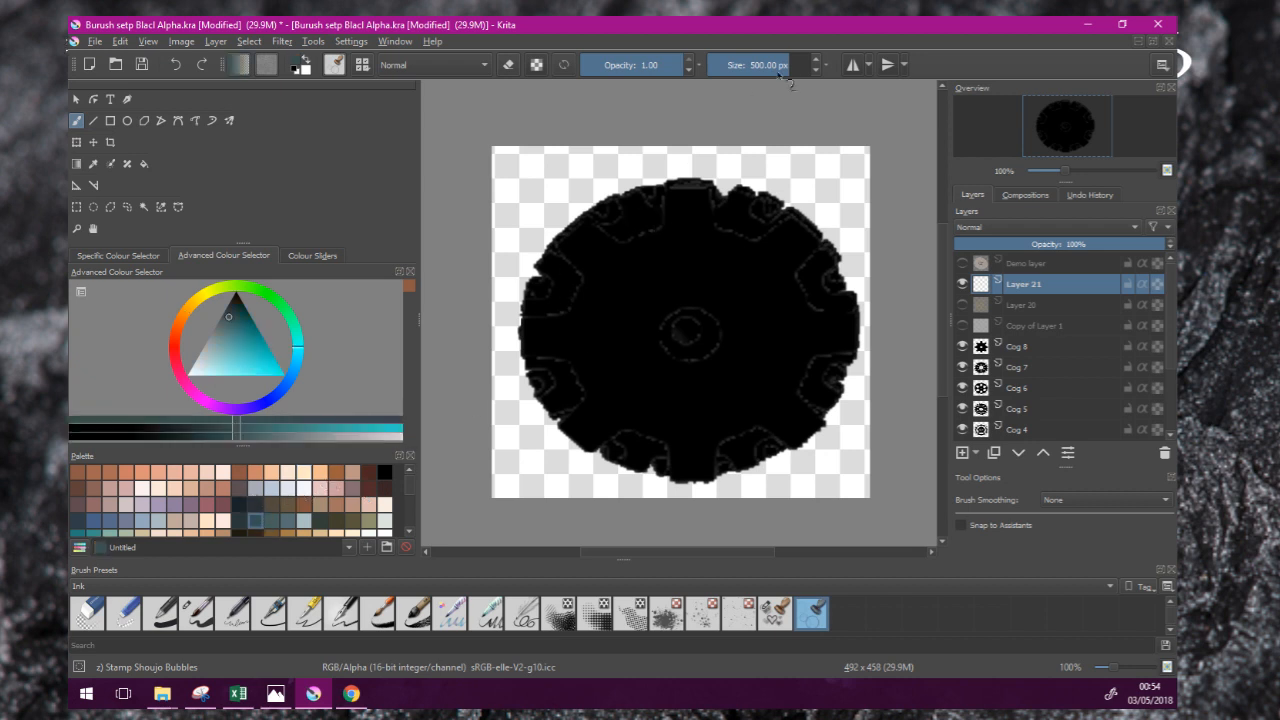
{"action": "mouse_move", "coordinate": [659, 249]}
{"action": "left_mouse_down"}
{"action": "mouse_move", "coordinate": [643, 292]}
{"action": "mouse_move", "coordinate": [679, 272]}
{"action": "mouse_move", "coordinate": [773, 300]}
{"action": "mouse_move", "coordinate": [767, 343]}
{"action": "mouse_move", "coordinate": [720, 375]}
{"action": "mouse_move", "coordinate": [584, 378]}
{"action": "mouse_move", "coordinate": [585, 421]}
{"action": "mouse_move", "coordinate": [730, 414]}
{"action": "mouse_move", "coordinate": [639, 352]}
{"action": "mouse_move", "coordinate": [636, 292]}
{"action": "mouse_move", "coordinate": [614, 378]}
{"action": "mouse_move", "coordinate": [558, 423]}
{"action": "mouse_move", "coordinate": [692, 362]}
{"action": "mouse_move", "coordinate": [543, 296]}
{"action": "mouse_move", "coordinate": [681, 205]}
{"action": "mouse_move", "coordinate": [800, 270]}
{"action": "mouse_move", "coordinate": [761, 398]}
{"action": "mouse_move", "coordinate": [606, 478]}
{"action": "mouse_move", "coordinate": [662, 339]}
{"action": "mouse_move", "coordinate": [688, 230]}
{"action": "left_mouse_up"}
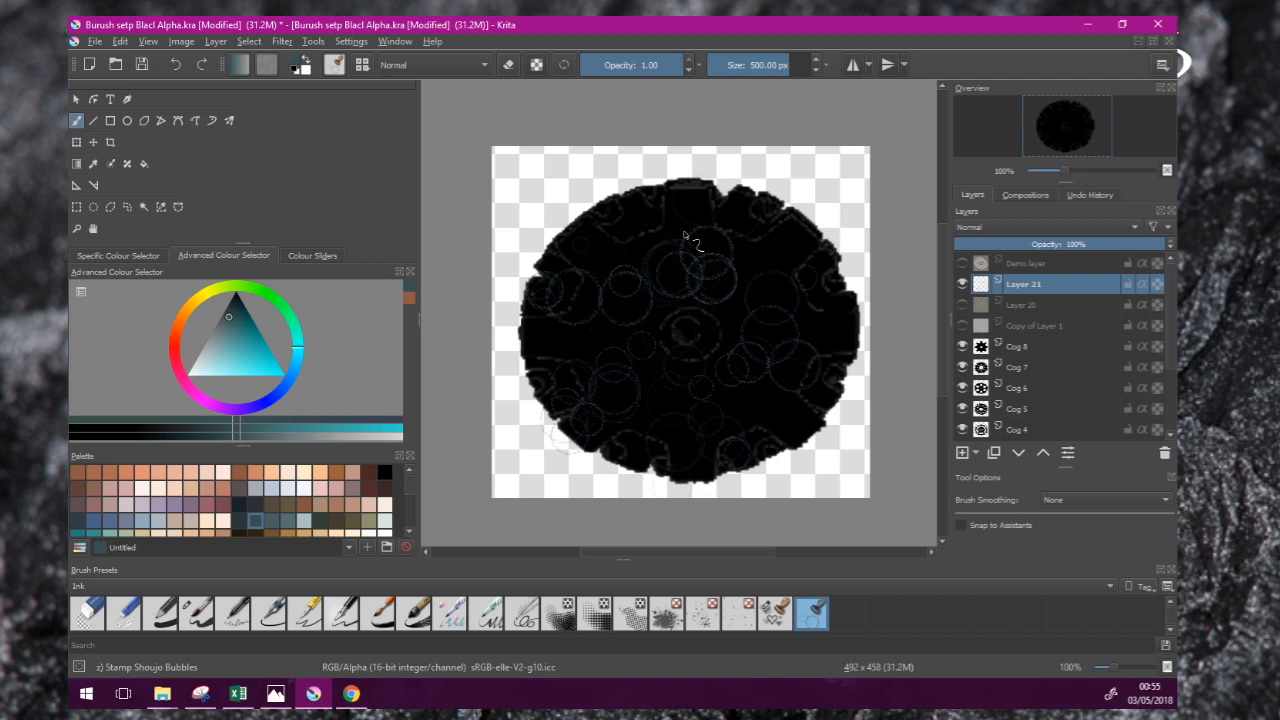
Step: Paint overlapping hearts across the cogs with the Stamp Hearts preset, and hide the painted layer
{"action": "left_click", "coordinate": [774, 613]}
{"action": "mouse_move", "coordinate": [774, 303]}
{"action": "left_mouse_down"}
{"action": "mouse_move", "coordinate": [700, 241]}
{"action": "mouse_move", "coordinate": [623, 253]}
{"action": "mouse_move", "coordinate": [561, 331]}
{"action": "mouse_move", "coordinate": [632, 416]}
{"action": "mouse_move", "coordinate": [770, 402]}
{"action": "mouse_move", "coordinate": [806, 343]}
{"action": "mouse_move", "coordinate": [768, 273]}
{"action": "mouse_move", "coordinate": [688, 243]}
{"action": "mouse_move", "coordinate": [599, 339]}
{"action": "mouse_move", "coordinate": [705, 368]}
{"action": "mouse_move", "coordinate": [719, 300]}
{"action": "mouse_move", "coordinate": [667, 308]}
{"action": "mouse_move", "coordinate": [670, 346]}
{"action": "left_mouse_up"}
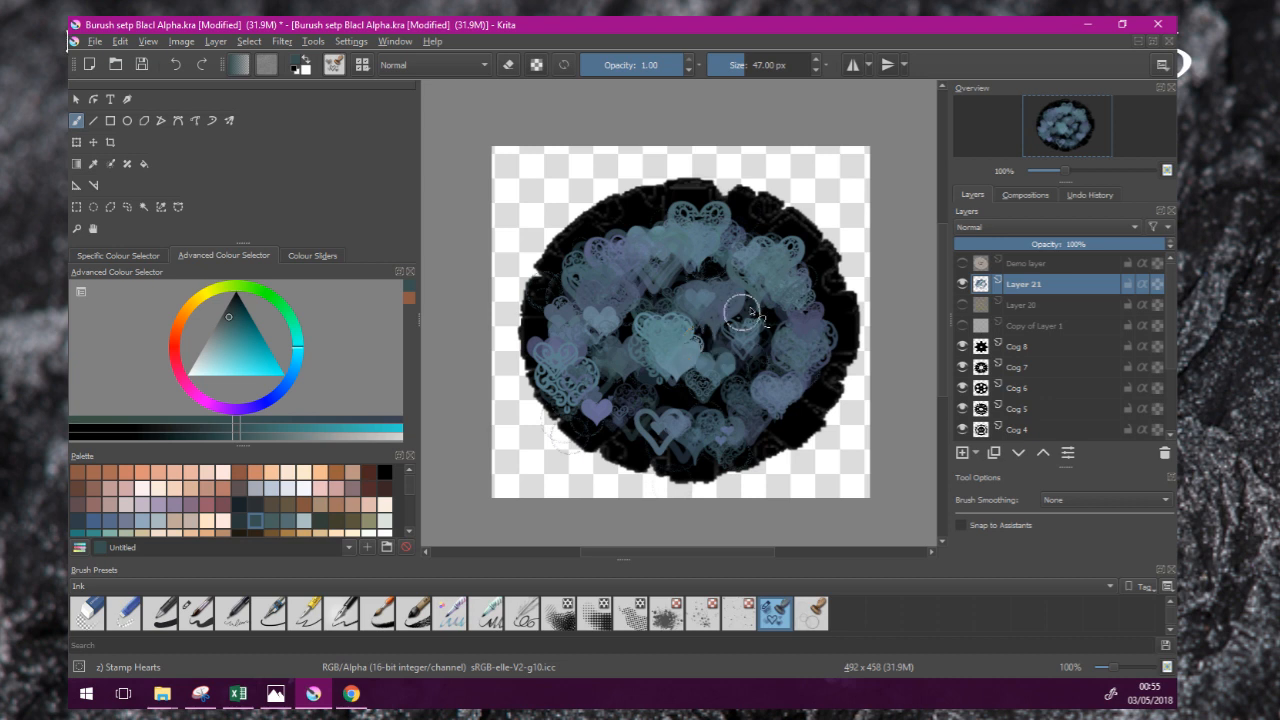
{"action": "left_click", "coordinate": [963, 284]}
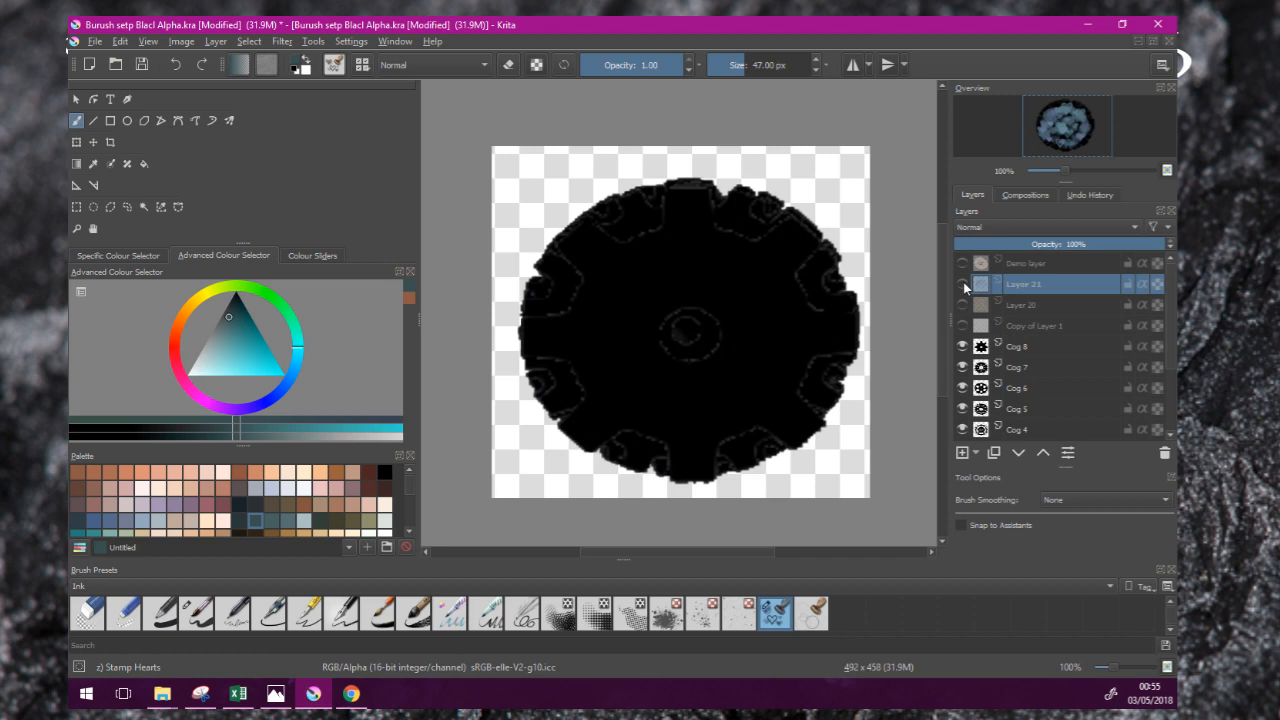
{"action": "left_click", "coordinate": [963, 284]}
{"action": "left_click", "coordinate": [963, 284]}
Step: Hide all the cog layers, from Cog 1 through Cog 8
{"action": "scroll", "coordinate": [940, 286], "scroll_direction": "down", "scroll_amount": 1}
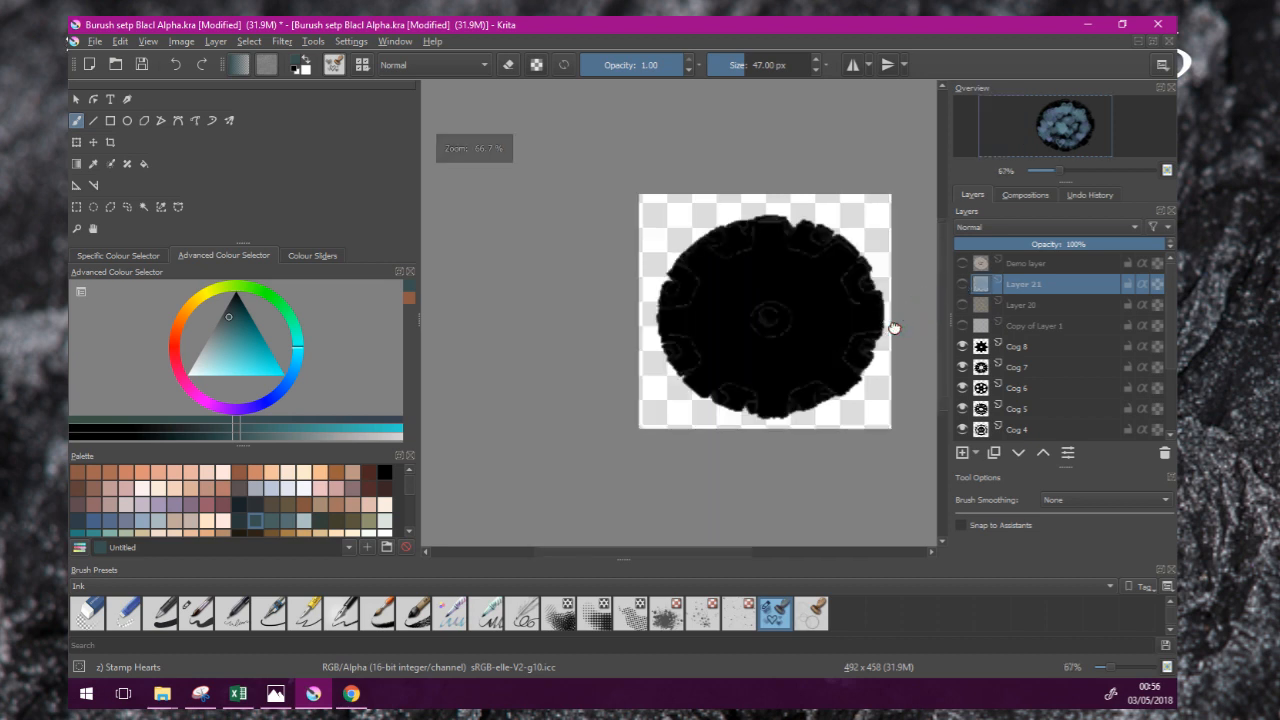
{"action": "scroll", "coordinate": [1002, 377], "scroll_direction": "down", "scroll_amount": 1}
{"action": "scroll", "coordinate": [1002, 377], "scroll_direction": "down", "scroll_amount": 1}
{"action": "left_click", "coordinate": [963, 388]}
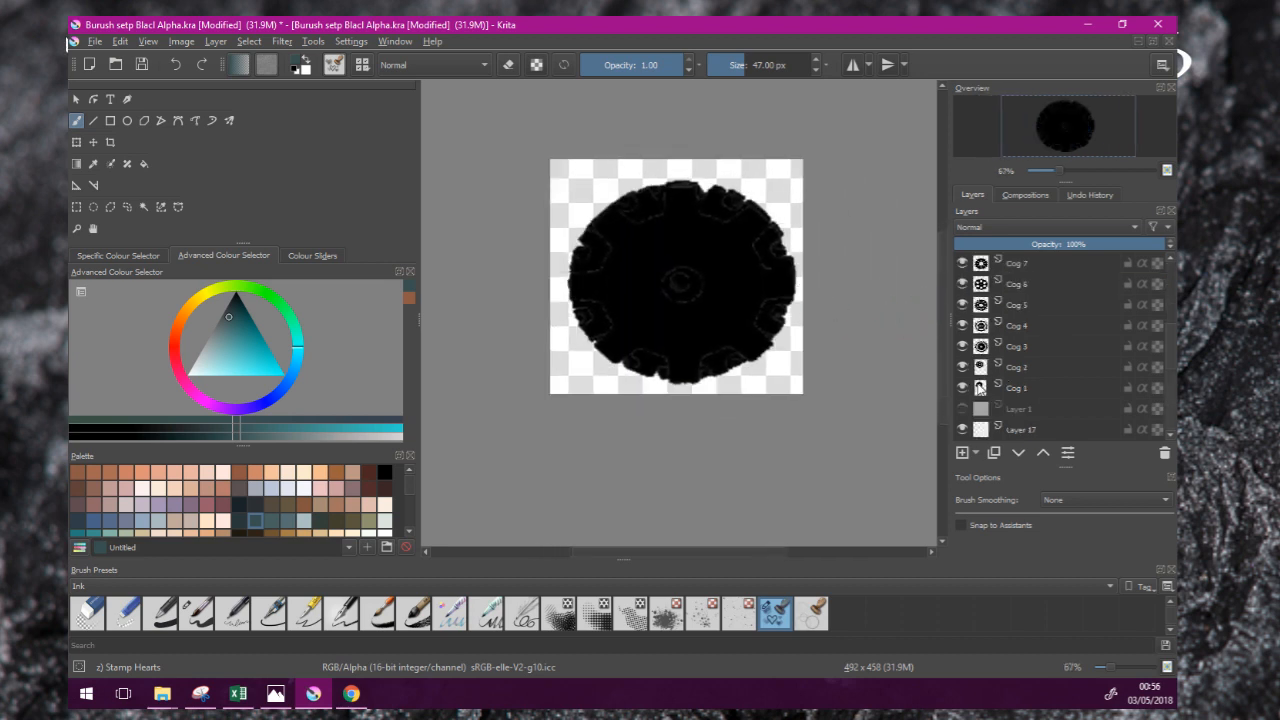
{"action": "left_click", "coordinate": [963, 367]}
{"action": "left_click", "coordinate": [963, 346]}
{"action": "left_click", "coordinate": [963, 325]}
{"action": "left_click", "coordinate": [963, 305]}
{"action": "left_click", "coordinate": [963, 284]}
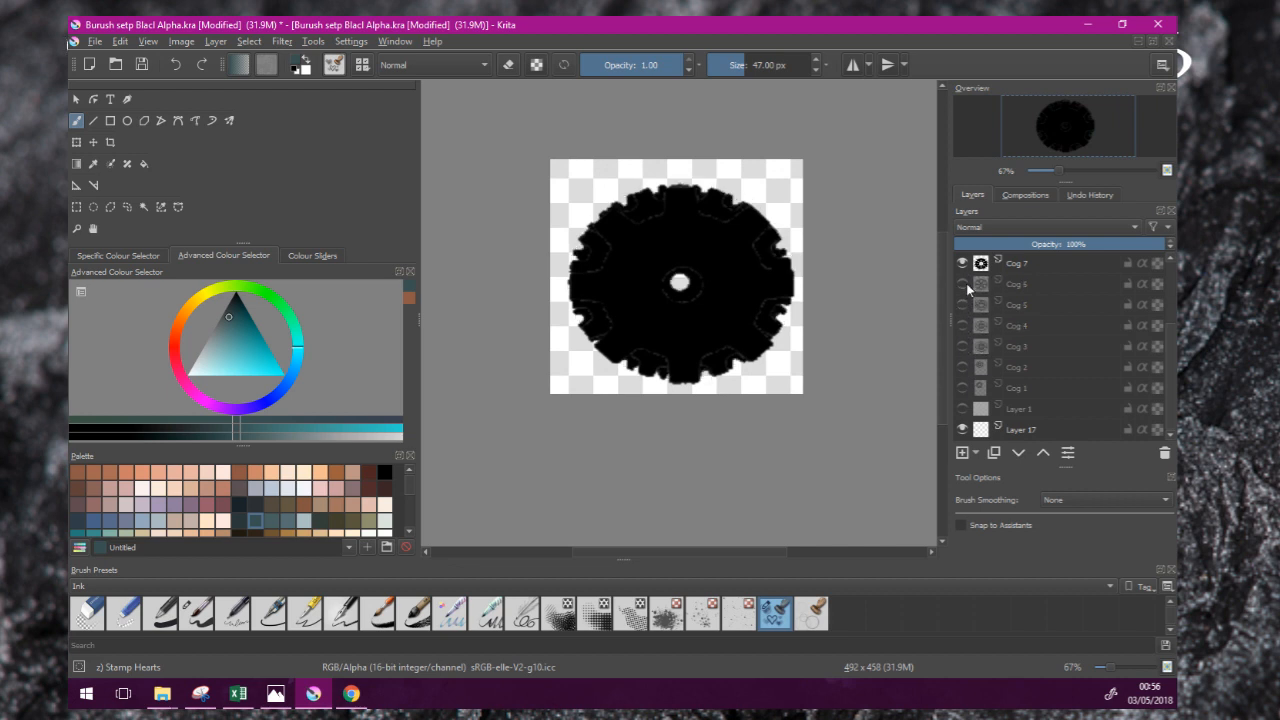
{"action": "left_click", "coordinate": [963, 263]}
{"action": "scroll", "coordinate": [983, 335], "scroll_direction": "up", "scroll_amount": 2}
{"action": "left_click", "coordinate": [960, 345]}
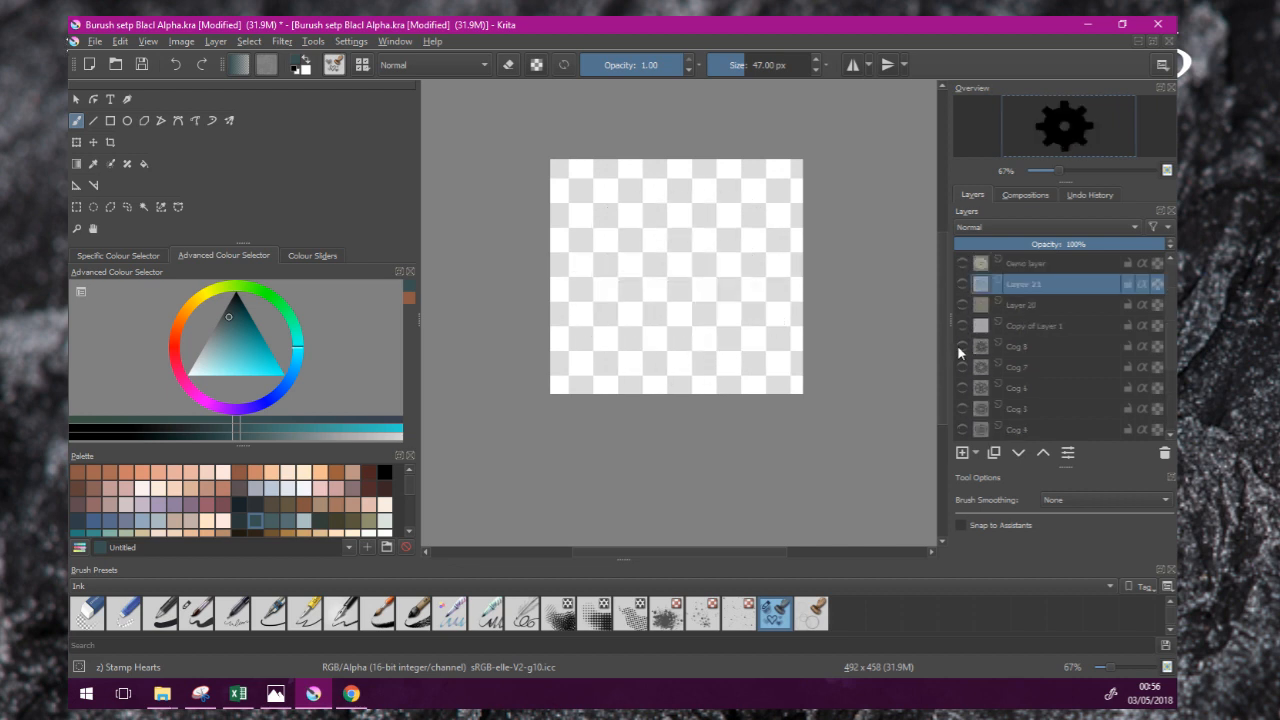
Step: Examine the shapes on the Cog 8, Cog 7 and Cog 6 layers by showing each one alone
{"action": "left_click", "coordinate": [960, 345]}
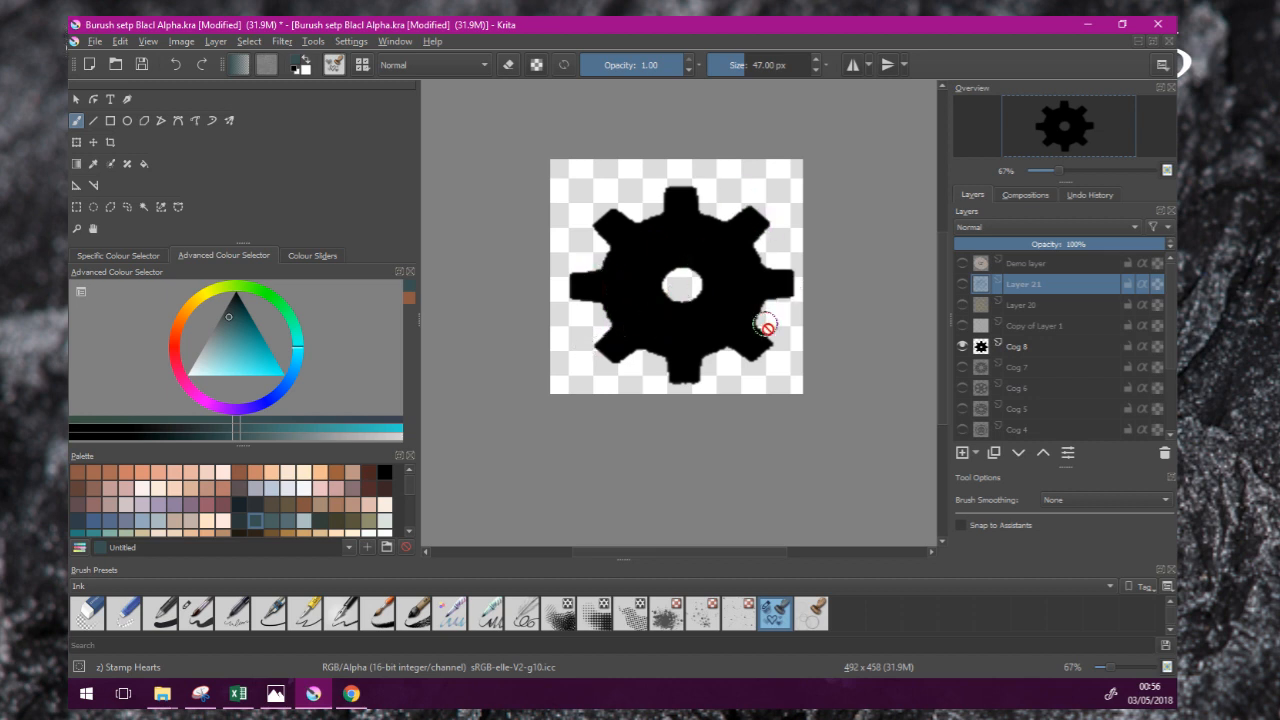
{"action": "left_click", "coordinate": [961, 346]}
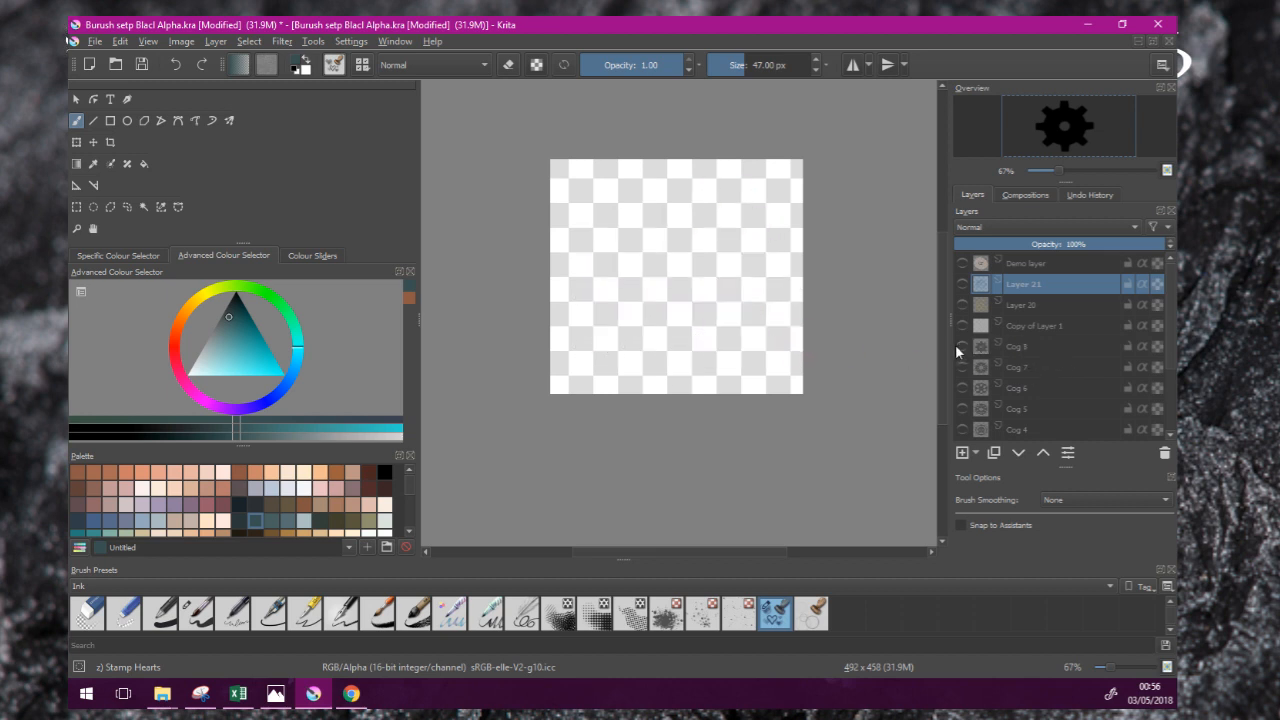
{"action": "left_click", "coordinate": [961, 346]}
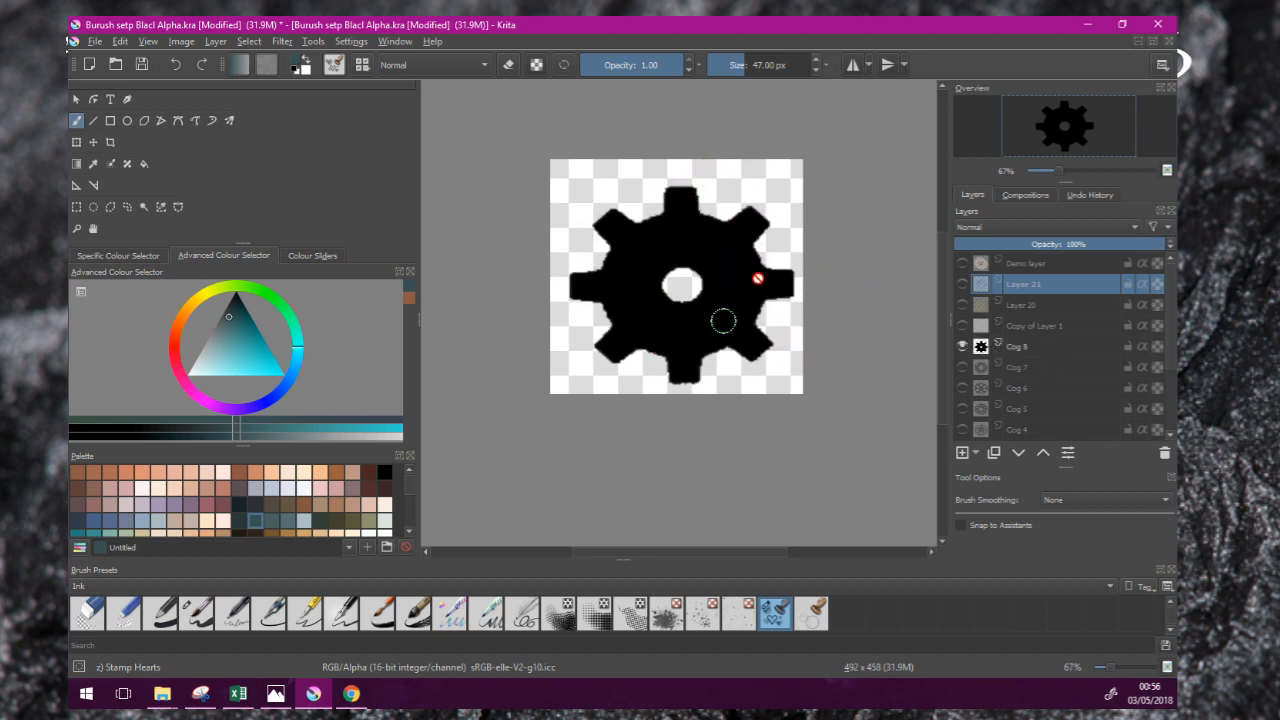
{"action": "left_click", "coordinate": [961, 346]}
{"action": "left_click", "coordinate": [962, 367]}
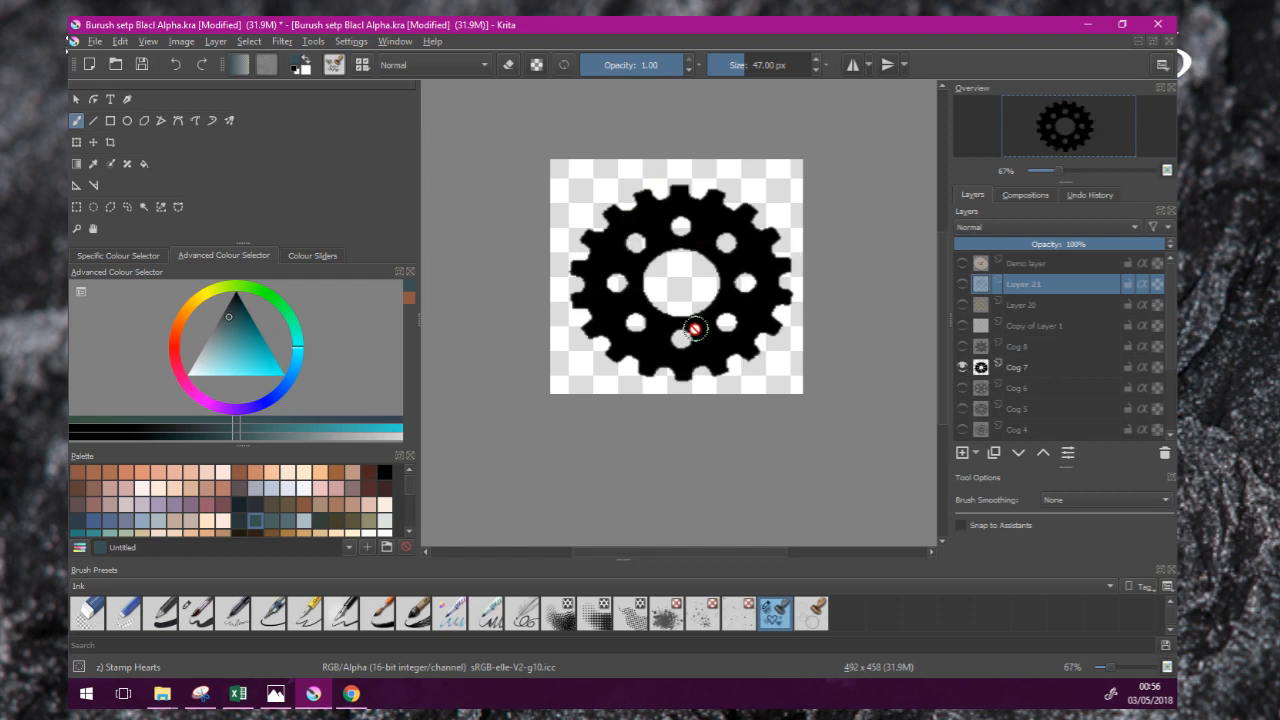
{"action": "left_click", "coordinate": [960, 367]}
{"action": "left_click", "coordinate": [958, 387]}
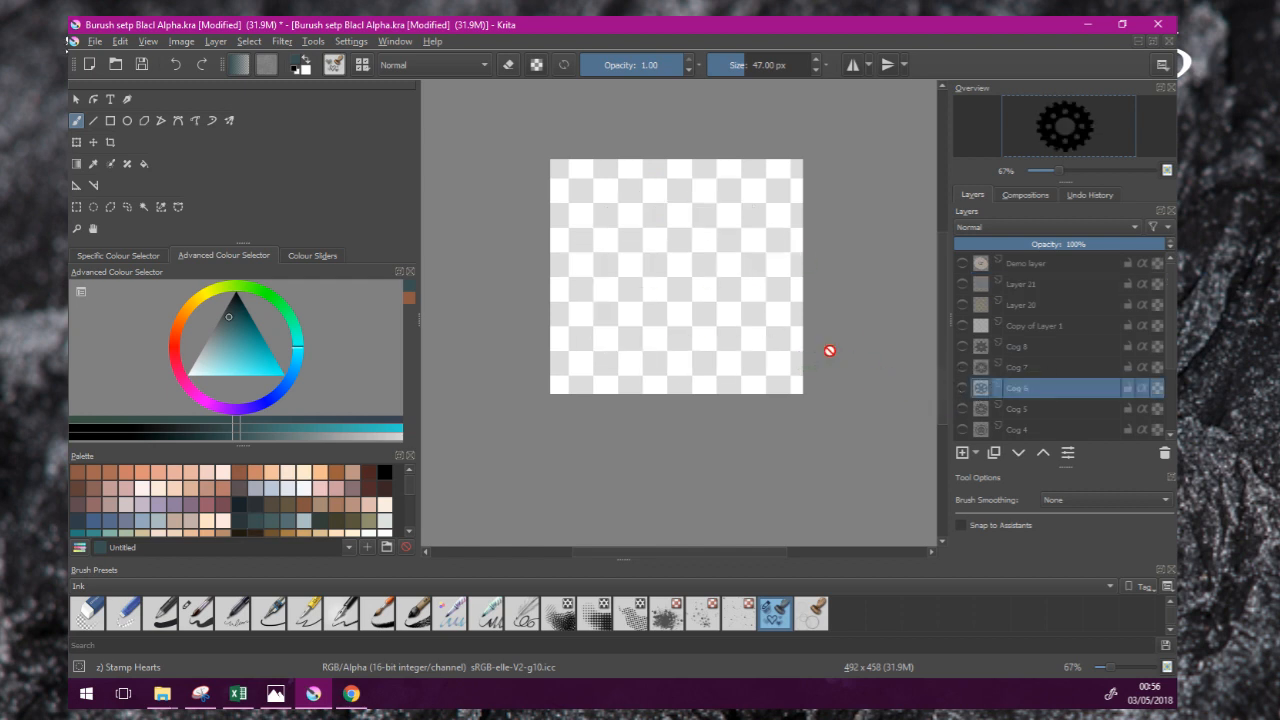
{"action": "left_click", "coordinate": [962, 388]}
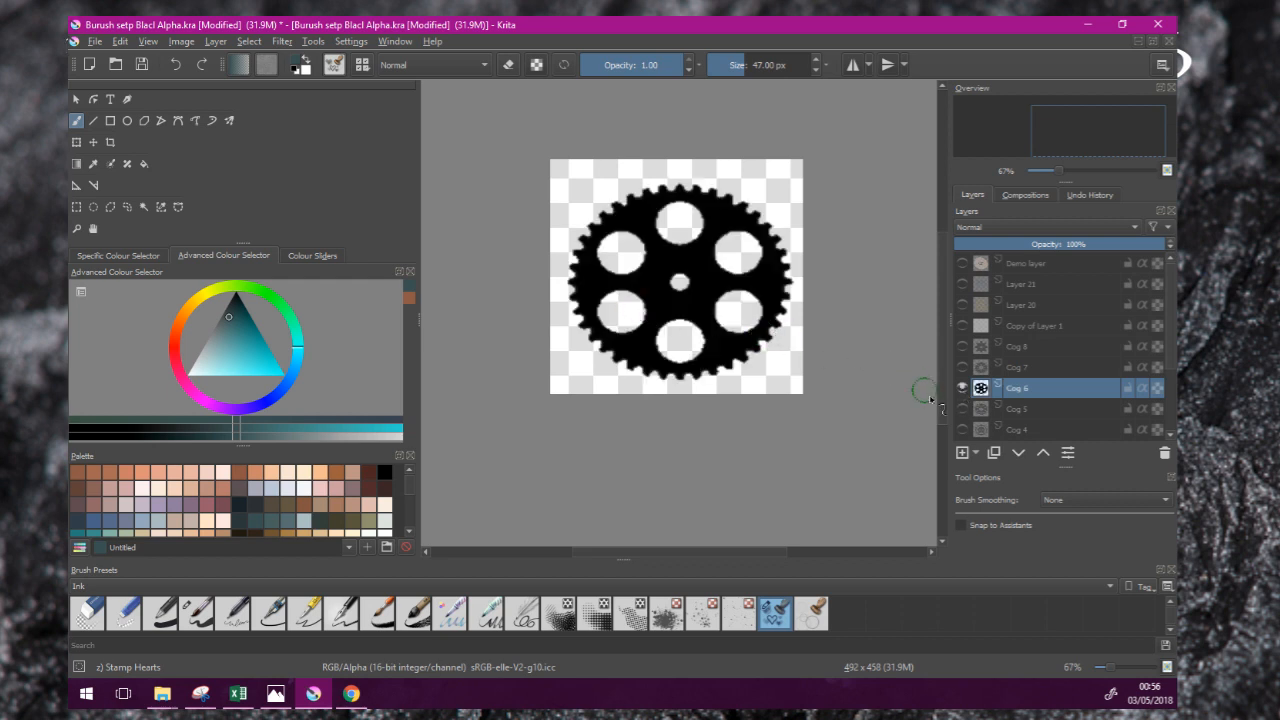
{"action": "left_click", "coordinate": [963, 388]}
Step: Make all the cog layers from Cog 1 to Cog 8 visible again
{"action": "scroll", "coordinate": [987, 372], "scroll_direction": "down", "scroll_amount": 1}
{"action": "scroll", "coordinate": [987, 372], "scroll_direction": "down", "scroll_amount": 1}
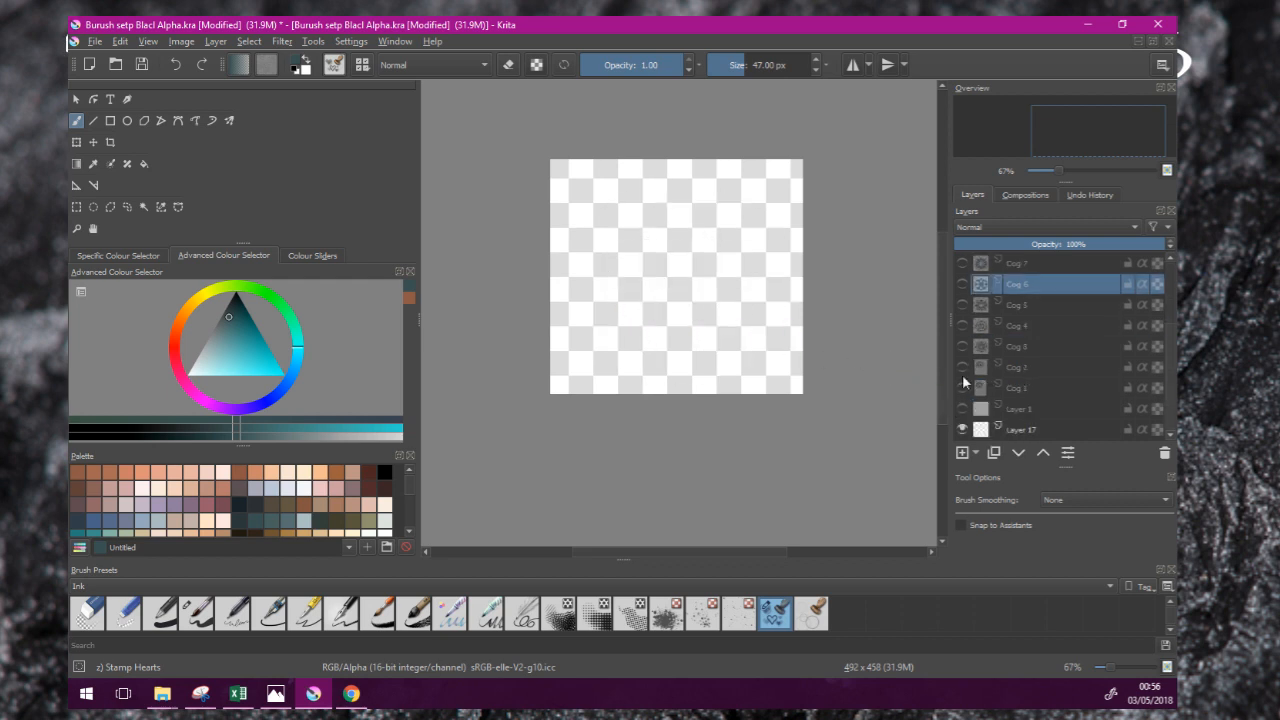
{"action": "scroll", "coordinate": [980, 375], "scroll_direction": "up", "scroll_amount": 1}
{"action": "left_click_drag", "start_coordinate": [962, 305], "coordinate": [963, 430]}
{"action": "scroll", "coordinate": [1008, 417], "scroll_direction": "down", "scroll_amount": 1}
{"action": "left_click", "coordinate": [964, 387]}
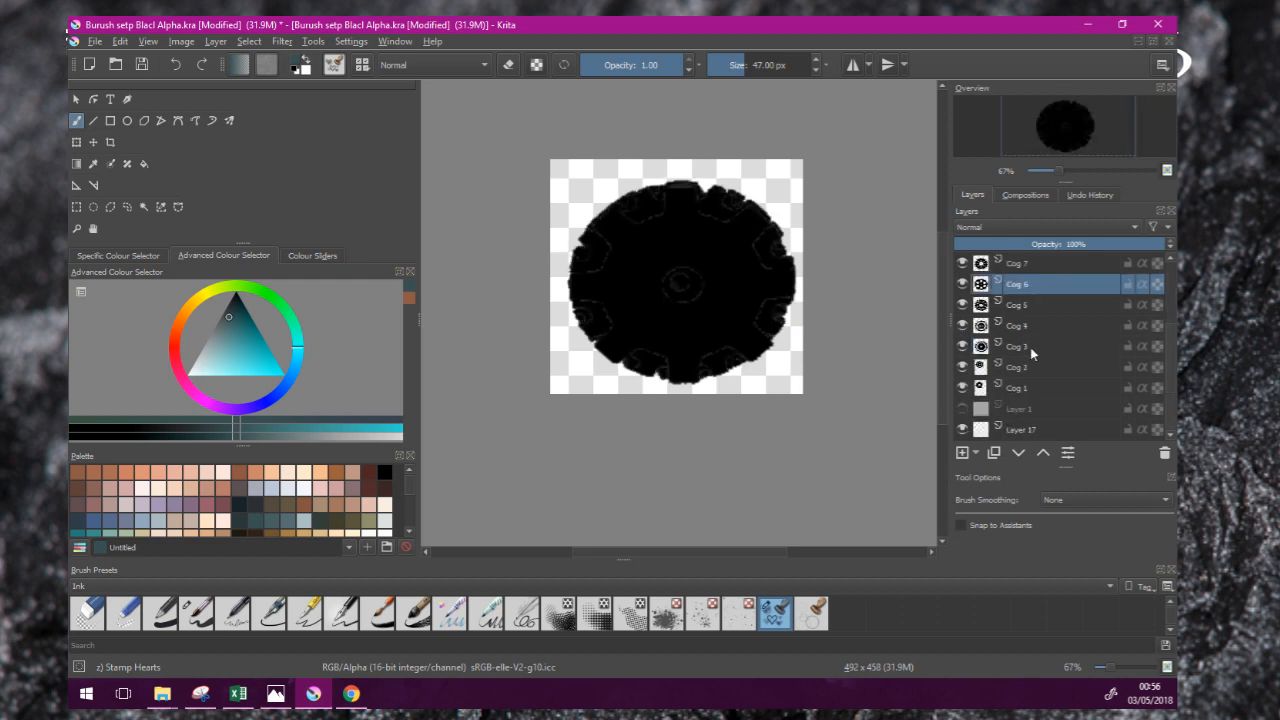
Step: Choose the Basic-5 Size brush preset and select all layers from Cog 1 to Cog 8 together
{"action": "left_click", "coordinate": [199, 613]}
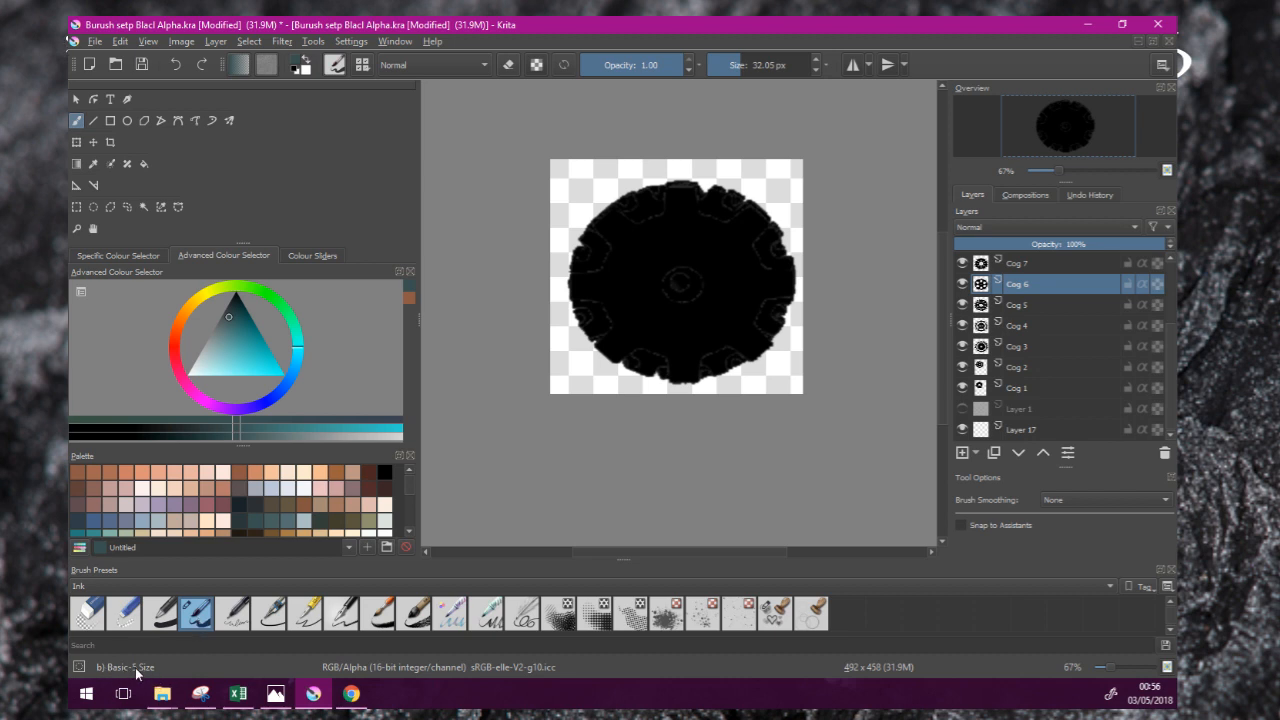
{"action": "left_click", "coordinate": [1014, 388]}
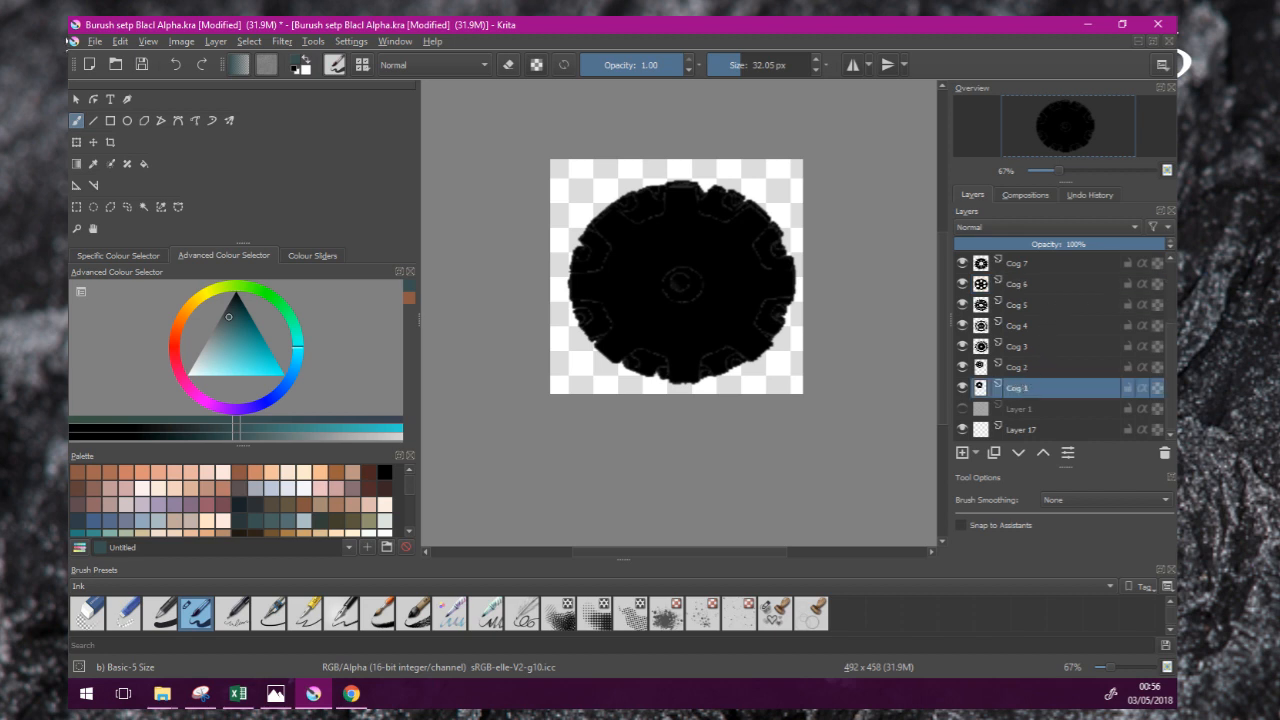
{"action": "scroll", "coordinate": [1172, 343], "scroll_direction": "up", "scroll_amount": 2}
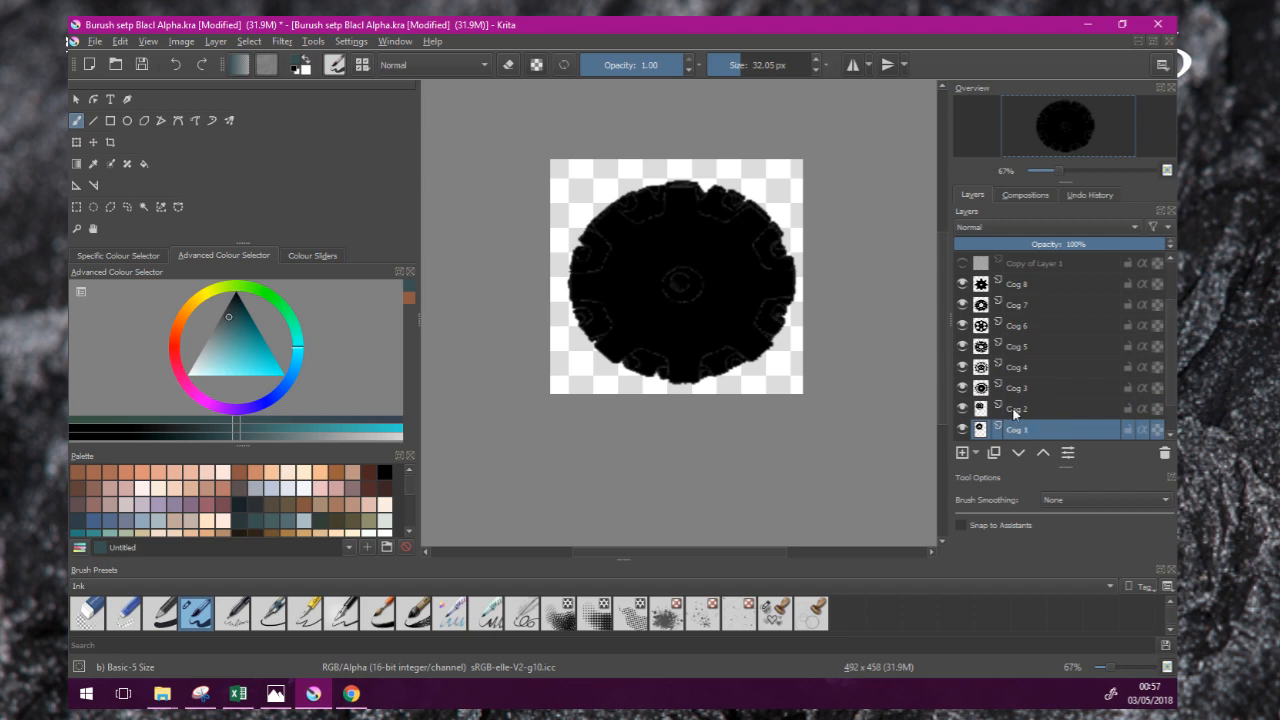
{"action": "left_click", "coordinate": [1028, 286], "text": "shift"}
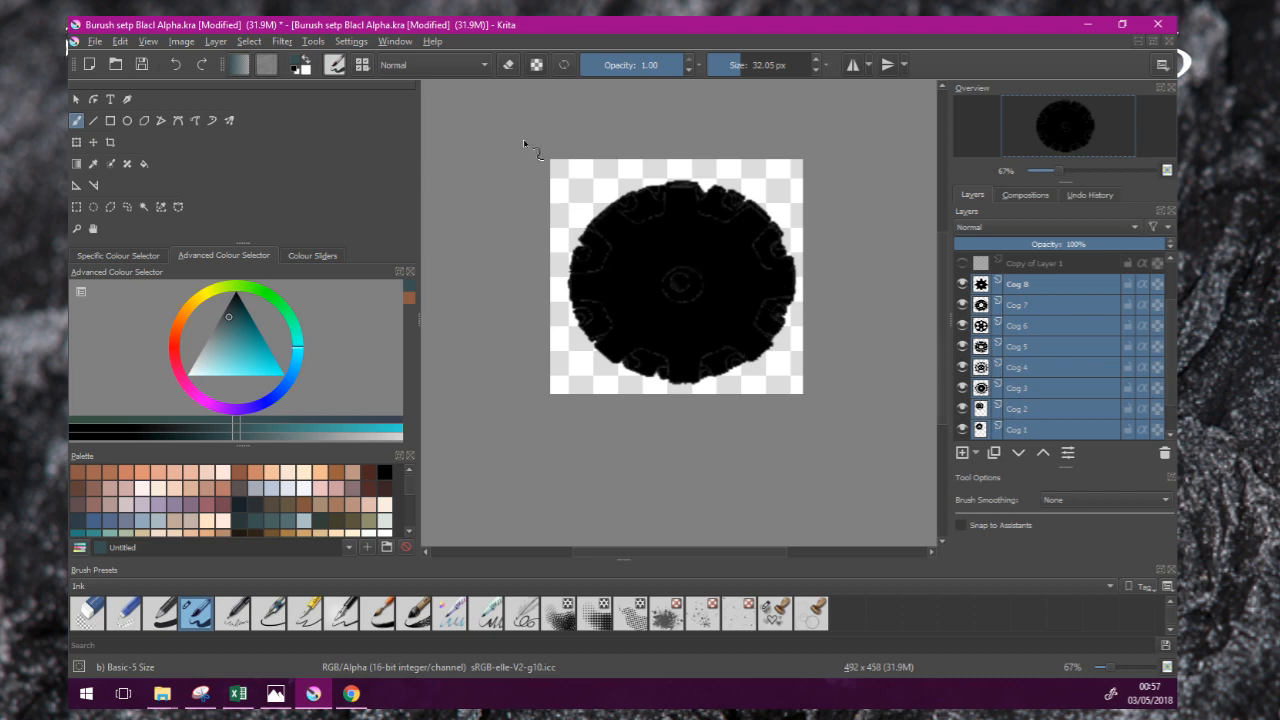
Step: Create a predefined brush tip from the selected layers named Cog stamp tool, with Animated style, Random selection mode and a mask from colour
{"action": "left_click", "coordinate": [336, 69]}
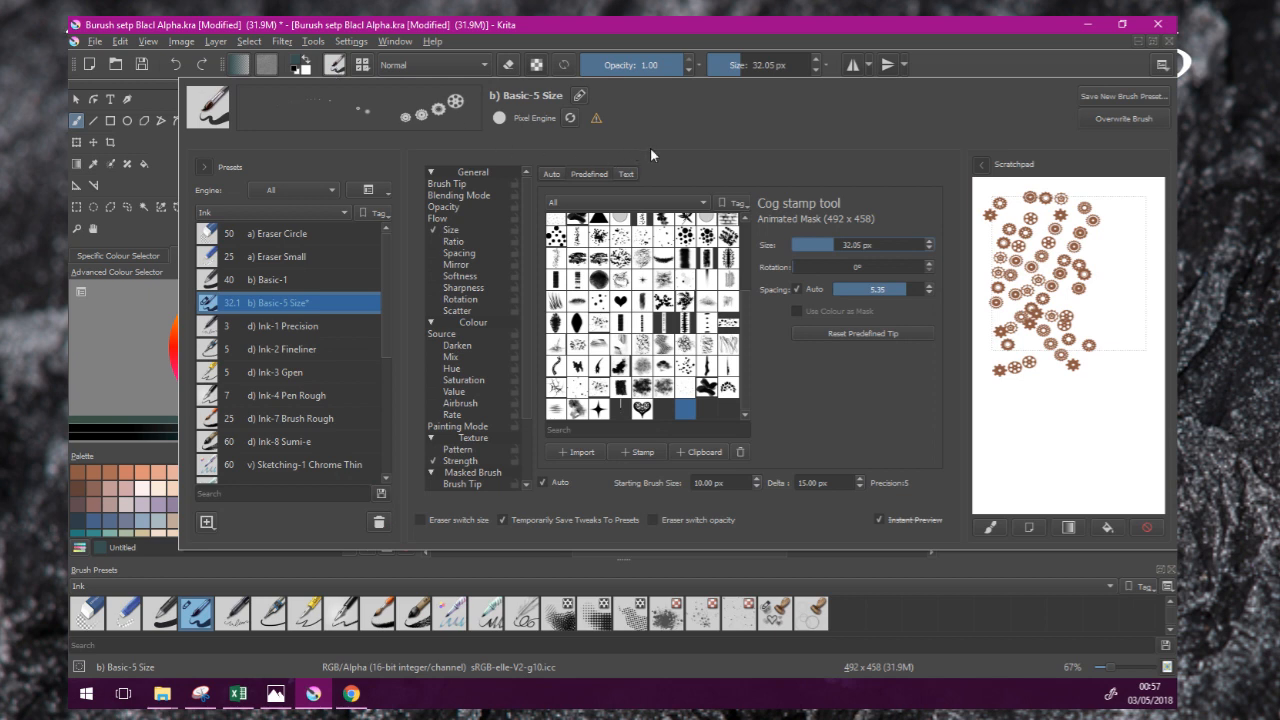
{"action": "left_click", "coordinate": [1147, 527]}
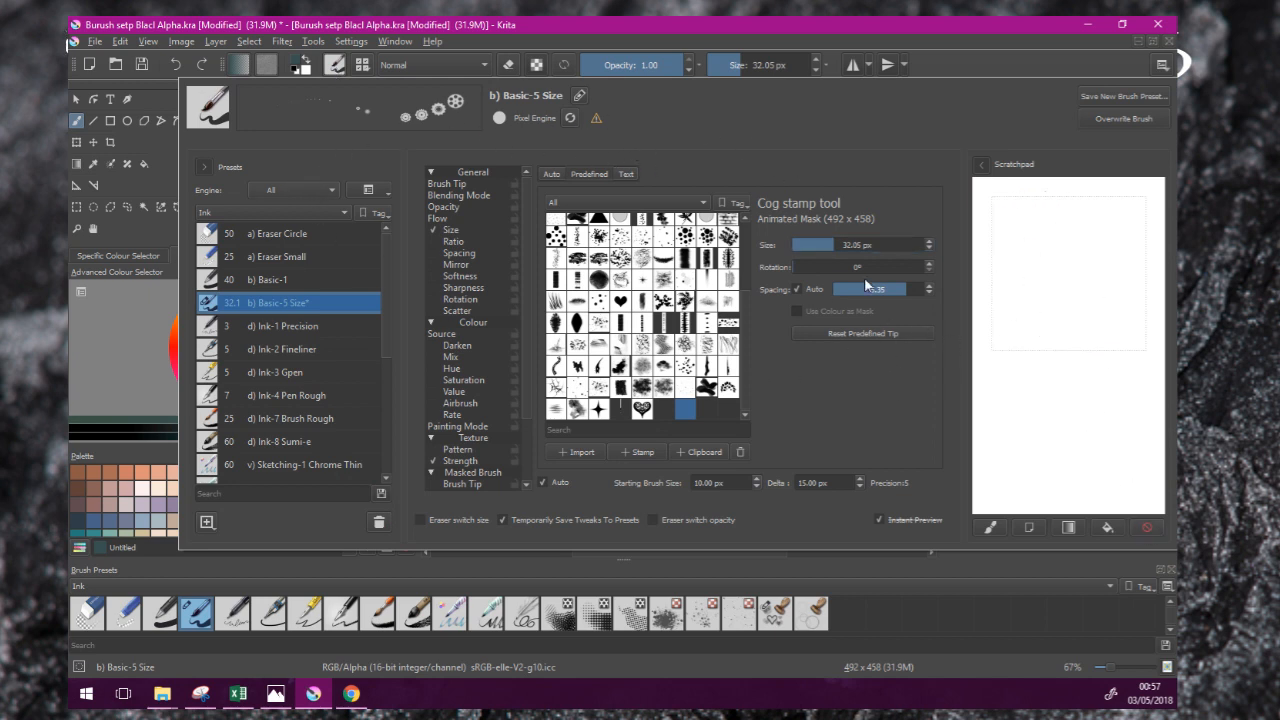
{"action": "left_click", "coordinate": [641, 452]}
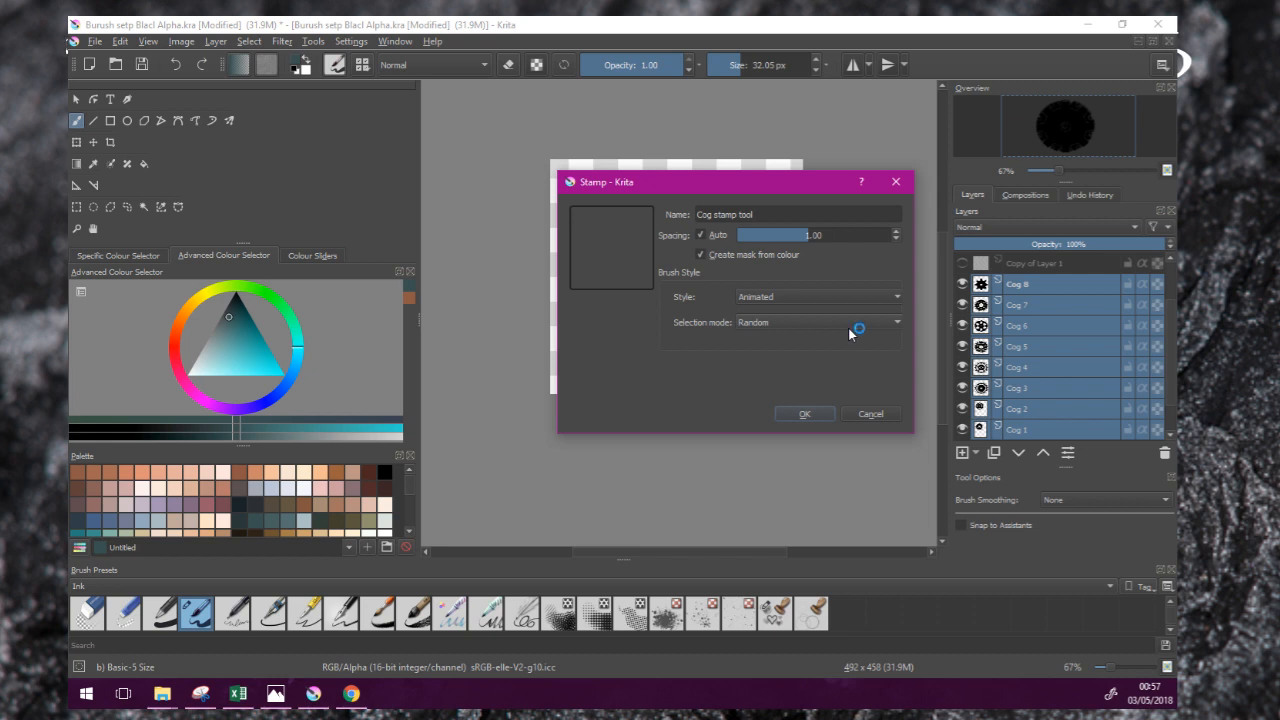
{"action": "left_click", "coordinate": [803, 414]}
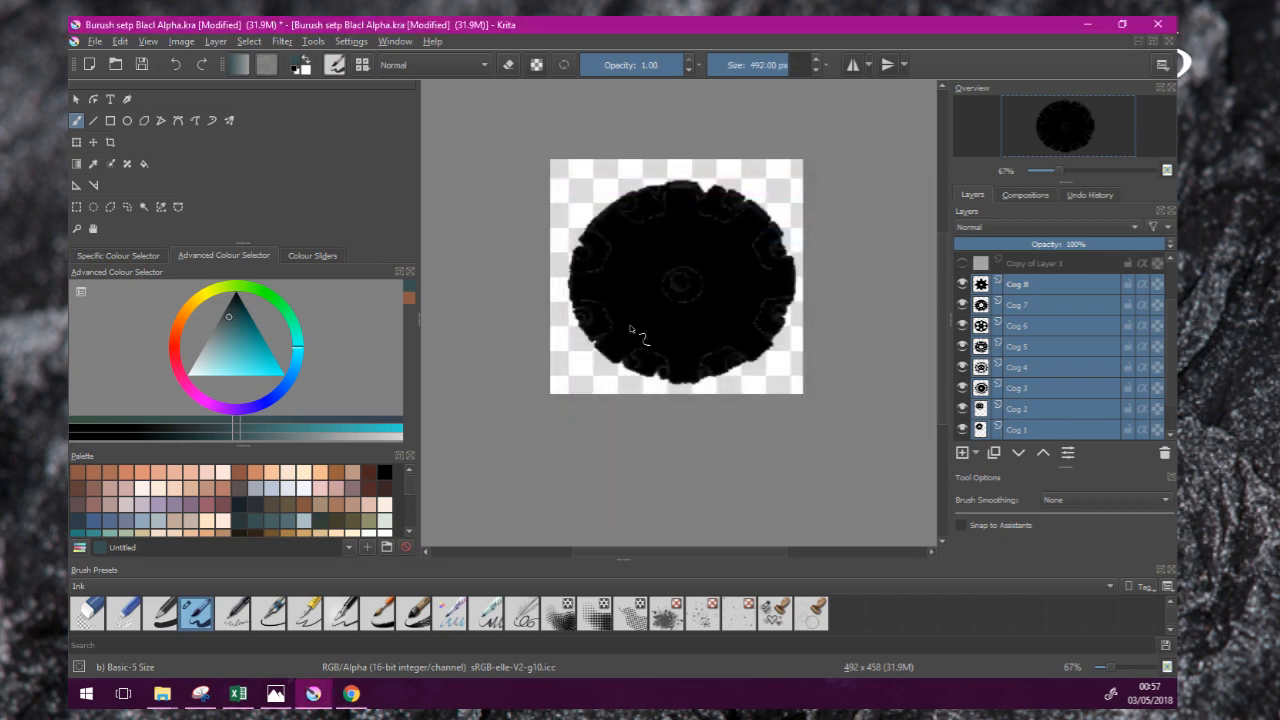
Step: Open the brush settings, test the new cog stamp with a stroke on the scratchpad, and clear the scratchpad
{"action": "left_click", "coordinate": [339, 65]}
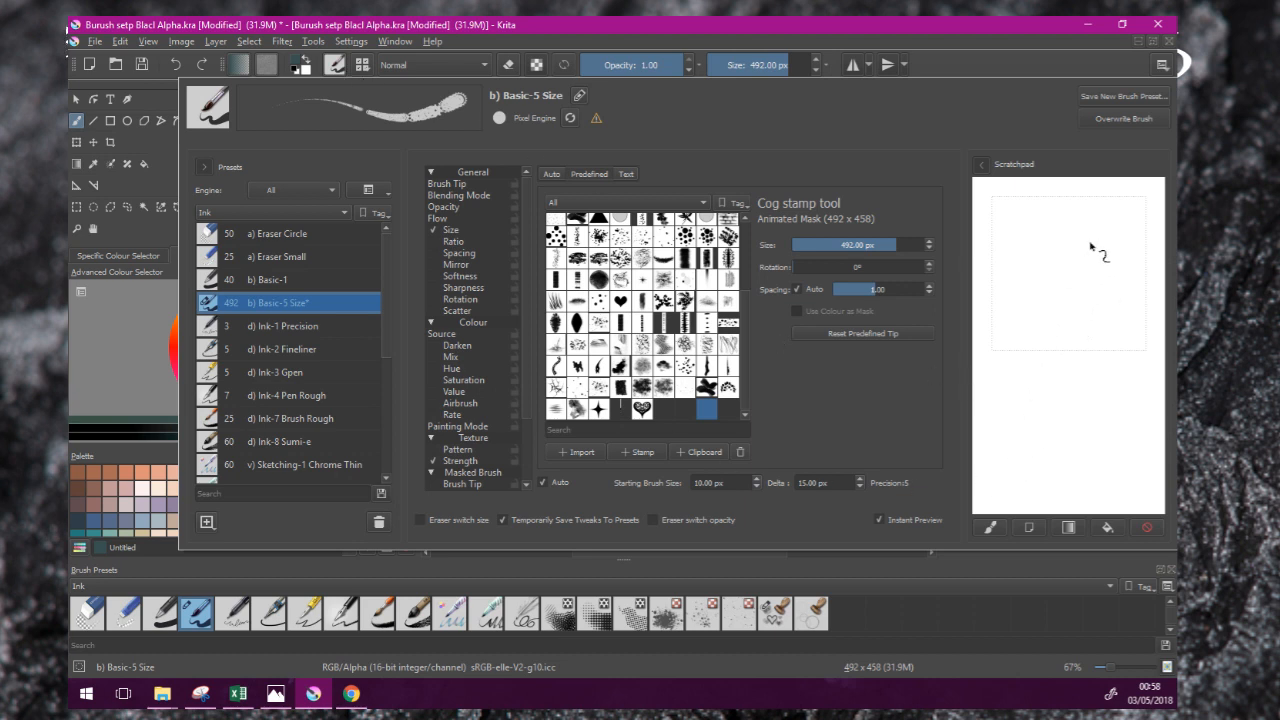
{"action": "mouse_move", "coordinate": [1129, 223]}
{"action": "left_mouse_down"}
{"action": "mouse_move", "coordinate": [1079, 236]}
{"action": "mouse_move", "coordinate": [1037, 351]}
{"action": "mouse_move", "coordinate": [1067, 418]}
{"action": "mouse_move", "coordinate": [1110, 466]}
{"action": "left_mouse_up"}
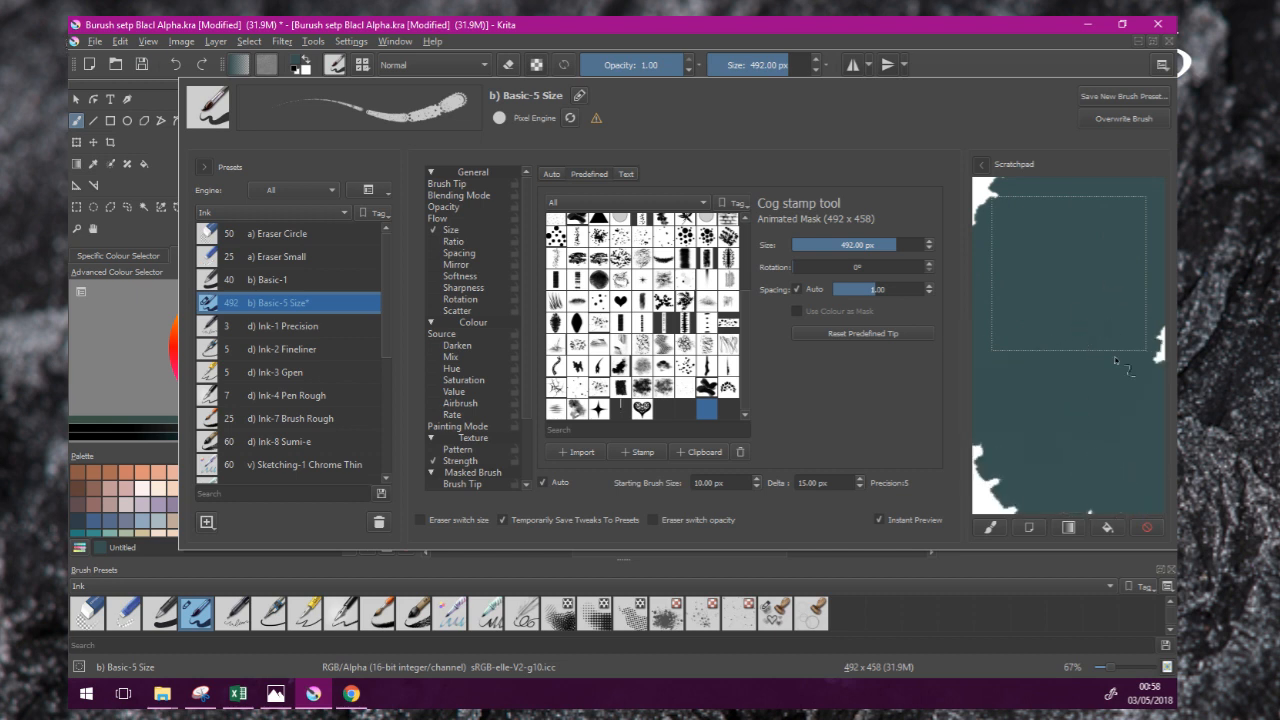
{"action": "left_click", "coordinate": [1106, 528]}
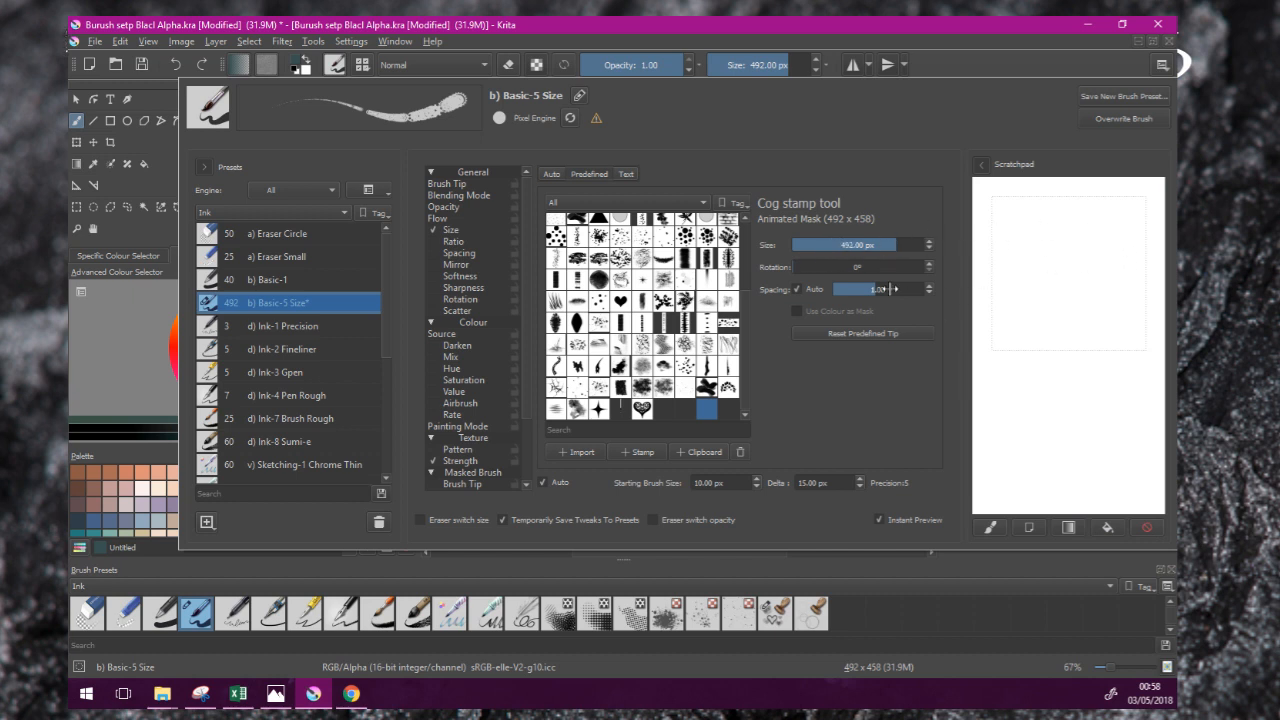
Step: Set the cog stamp's size to 55.89 px and stamp five separate cogs on the scratchpad
{"action": "mouse_move", "coordinate": [826, 245]}
{"action": "left_mouse_down"}
{"action": "mouse_move", "coordinate": [815, 244]}
{"action": "mouse_move", "coordinate": [843, 251]}
{"action": "left_mouse_up"}
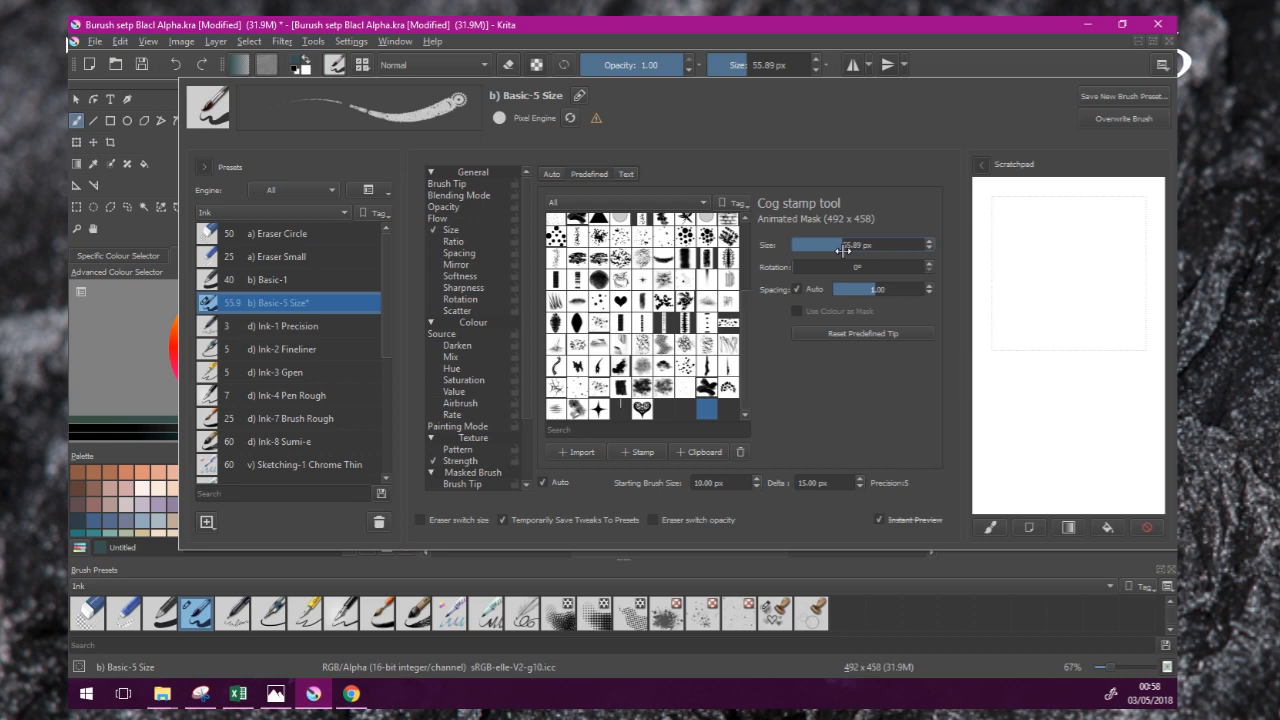
{"action": "left_click", "coordinate": [1077, 238]}
{"action": "left_click", "coordinate": [1057, 276]}
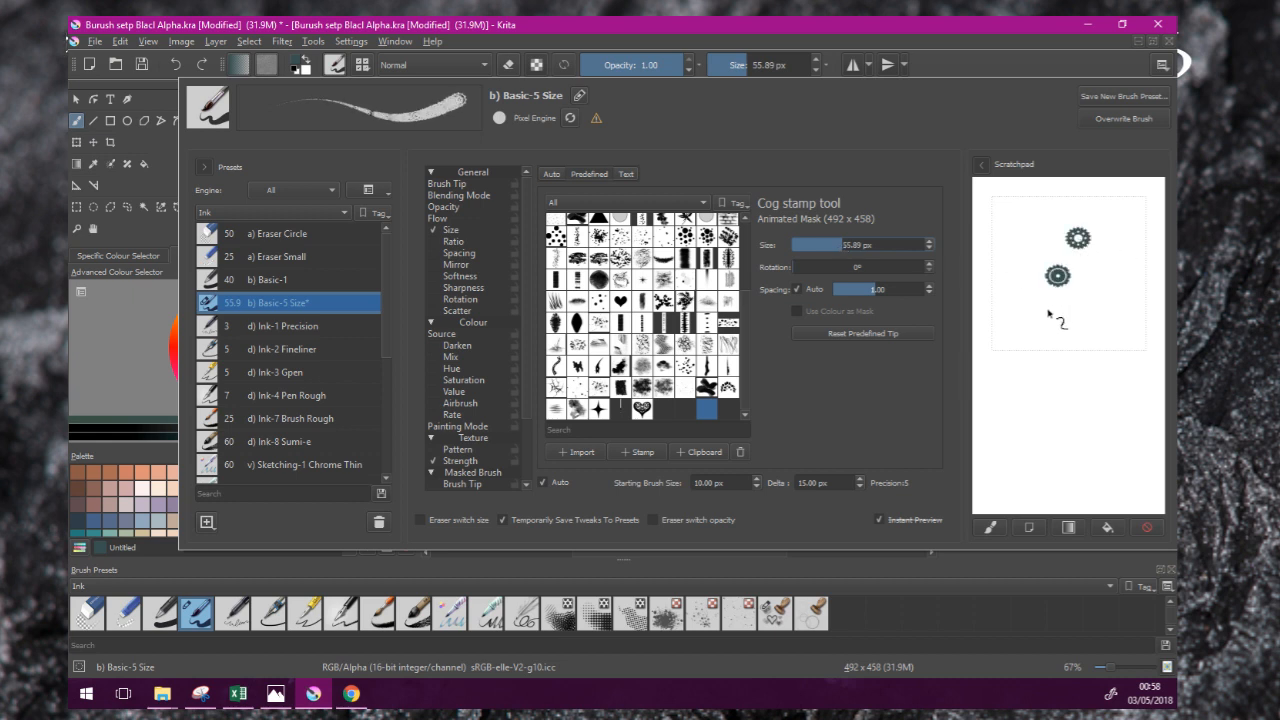
{"action": "left_click", "coordinate": [1048, 312]}
{"action": "left_click", "coordinate": [1093, 302]}
{"action": "left_click", "coordinate": [1025, 238]}
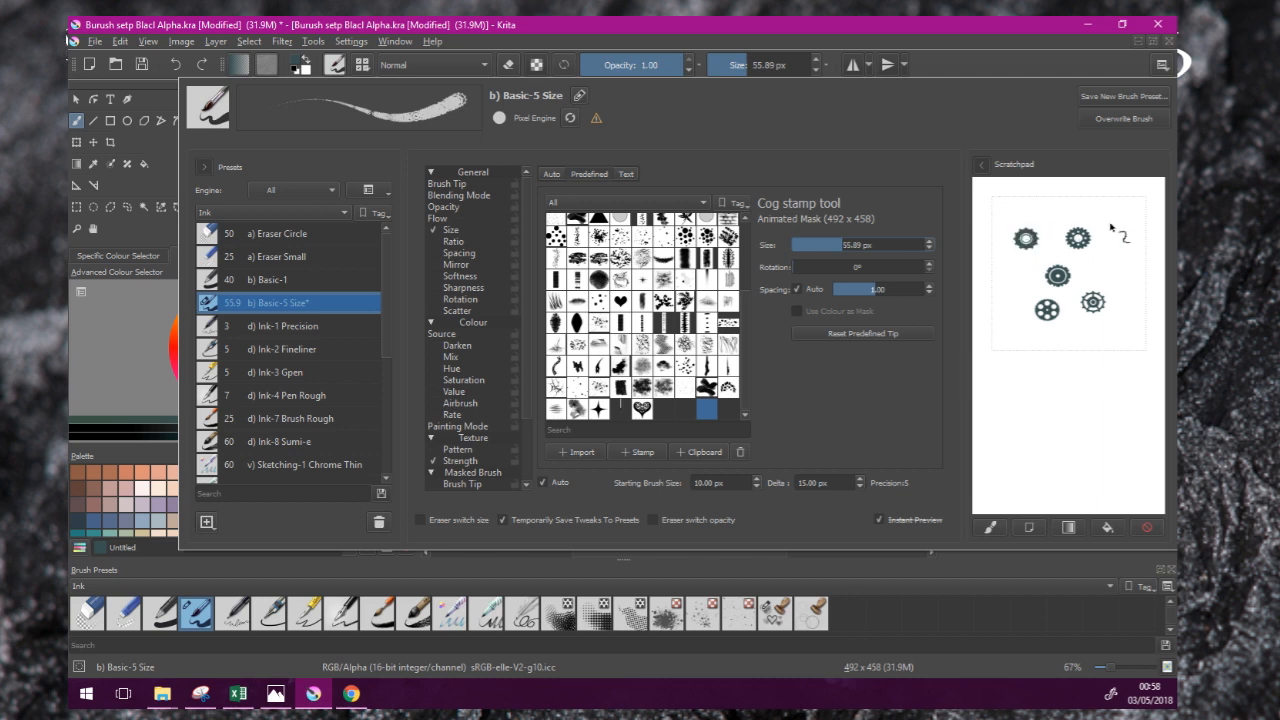
Step: Stamp twelve more separate cogs around the existing ones on the upper half of the scratchpad
{"action": "left_click", "coordinate": [1110, 223]}
{"action": "left_click", "coordinate": [1105, 257]}
{"action": "left_click", "coordinate": [1013, 291]}
{"action": "left_click", "coordinate": [996, 320]}
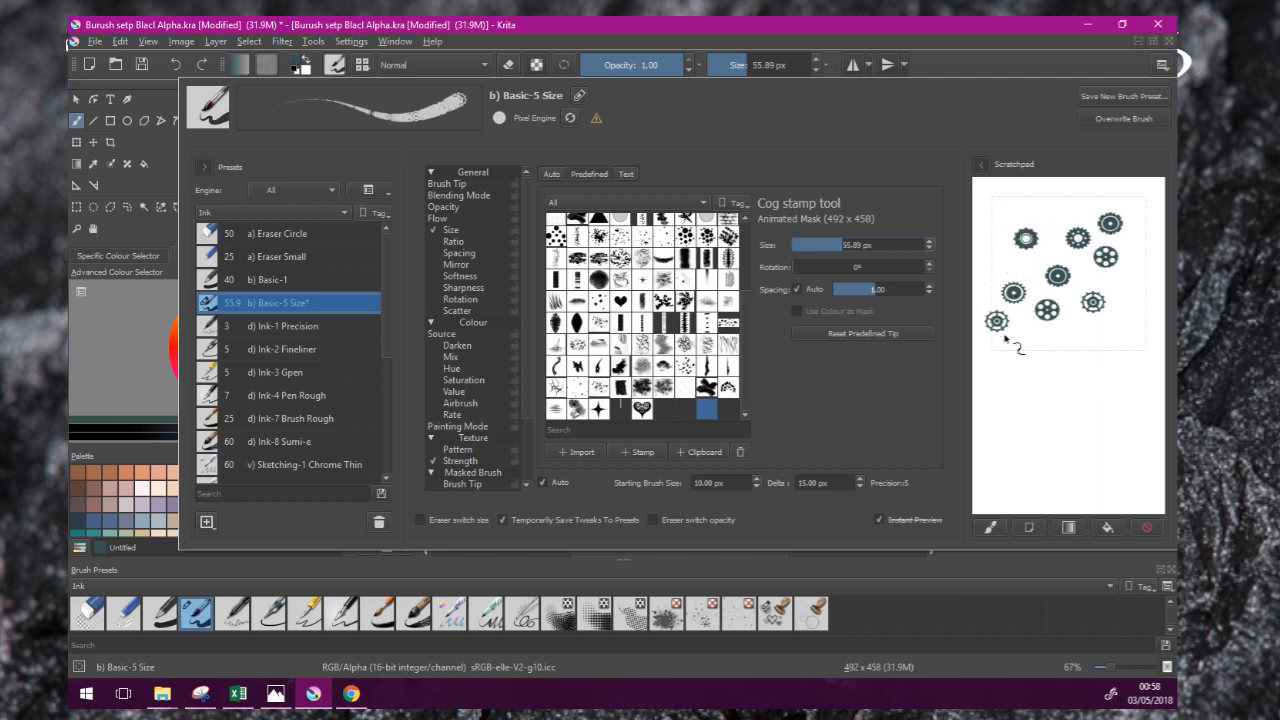
{"action": "left_click", "coordinate": [1025, 343]}
{"action": "left_click", "coordinate": [1128, 322]}
{"action": "left_click", "coordinate": [1129, 288]}
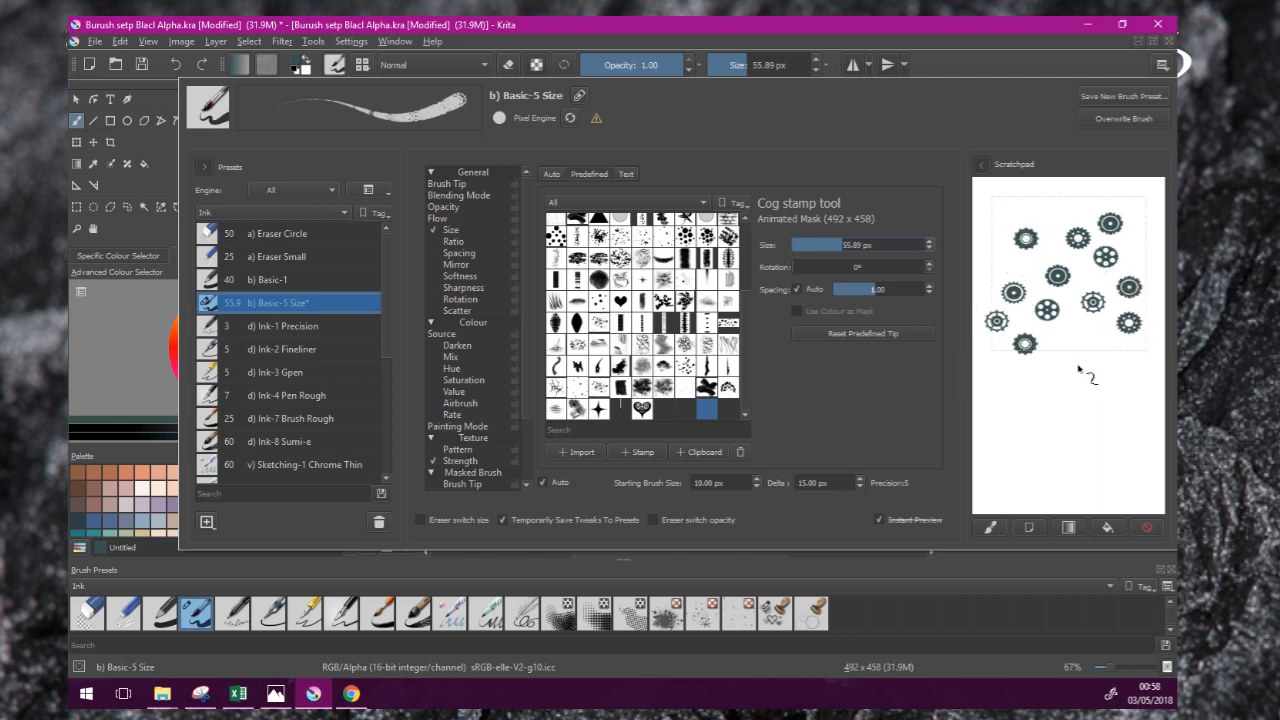
{"action": "left_click", "coordinate": [1127, 236]}
{"action": "left_click", "coordinate": [990, 250]}
{"action": "left_click", "coordinate": [996, 204]}
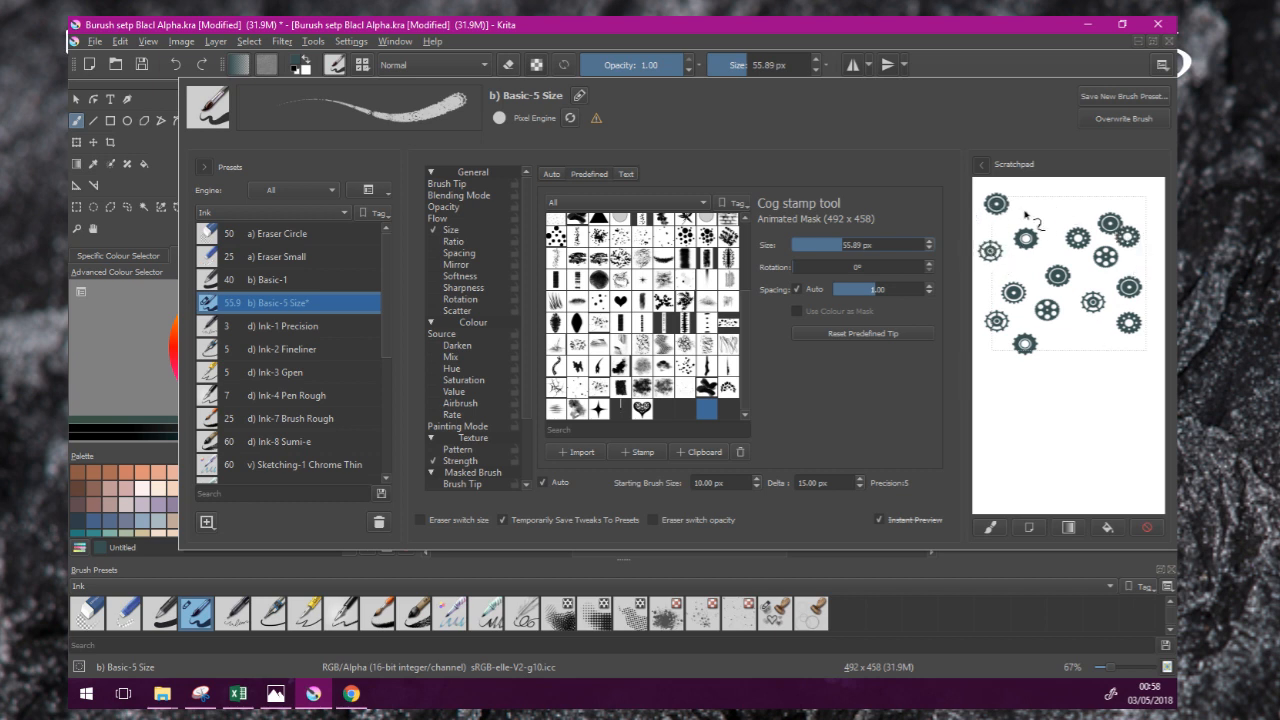
{"action": "left_click", "coordinate": [1053, 206]}
{"action": "left_click", "coordinate": [1087, 192]}
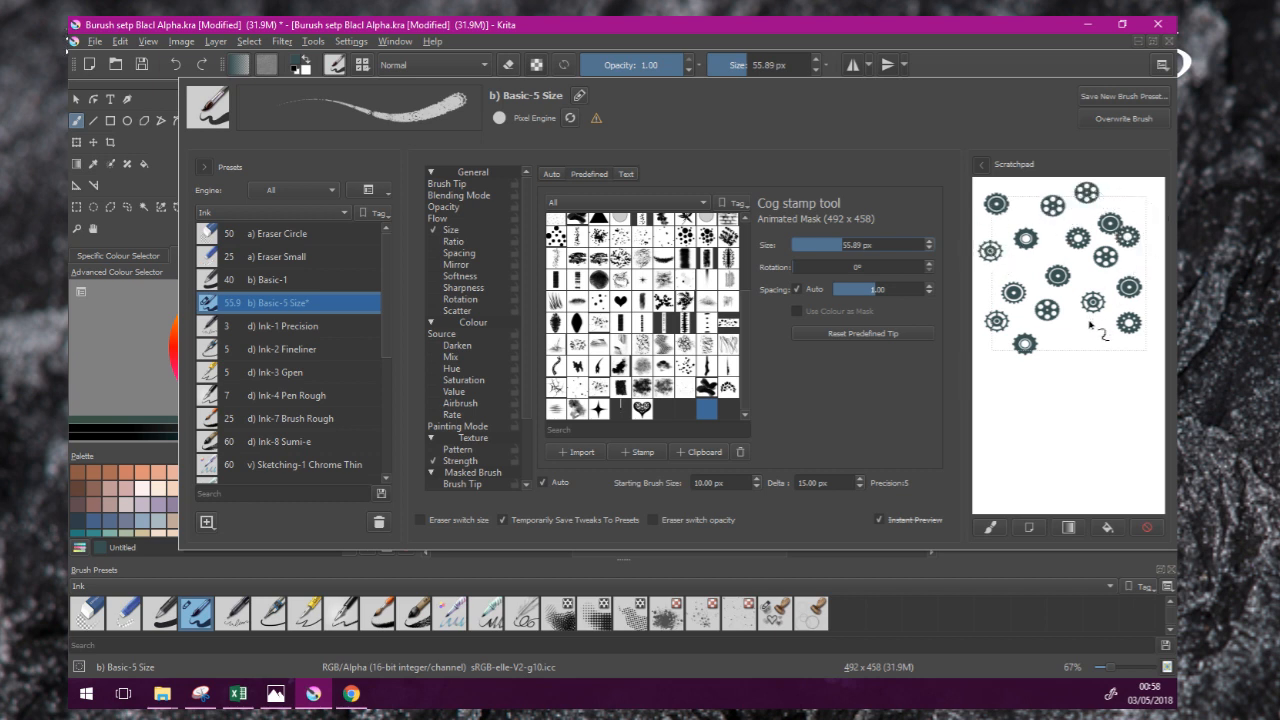
Step: Paint four overlapping continuous cog strokes on the lower half of the scratchpad, and clear the scratchpad
{"action": "left_click_drag", "start_coordinate": [1100, 345], "coordinate": [985, 468]}
{"action": "mouse_move", "coordinate": [1122, 368]}
{"action": "left_mouse_down"}
{"action": "mouse_move", "coordinate": [1088, 437]}
{"action": "mouse_move", "coordinate": [1050, 475]}
{"action": "left_mouse_up"}
{"action": "left_click_drag", "start_coordinate": [1024, 384], "coordinate": [1152, 466]}
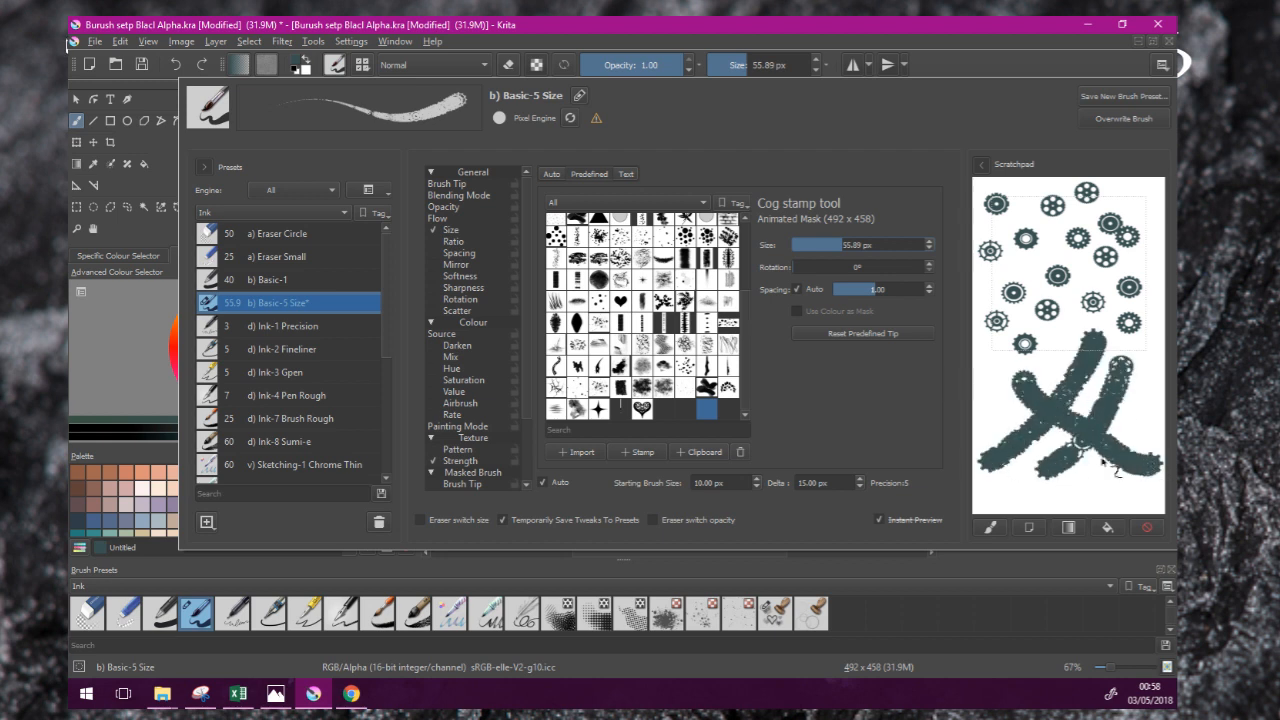
{"action": "left_click_drag", "start_coordinate": [1028, 450], "coordinate": [1157, 469]}
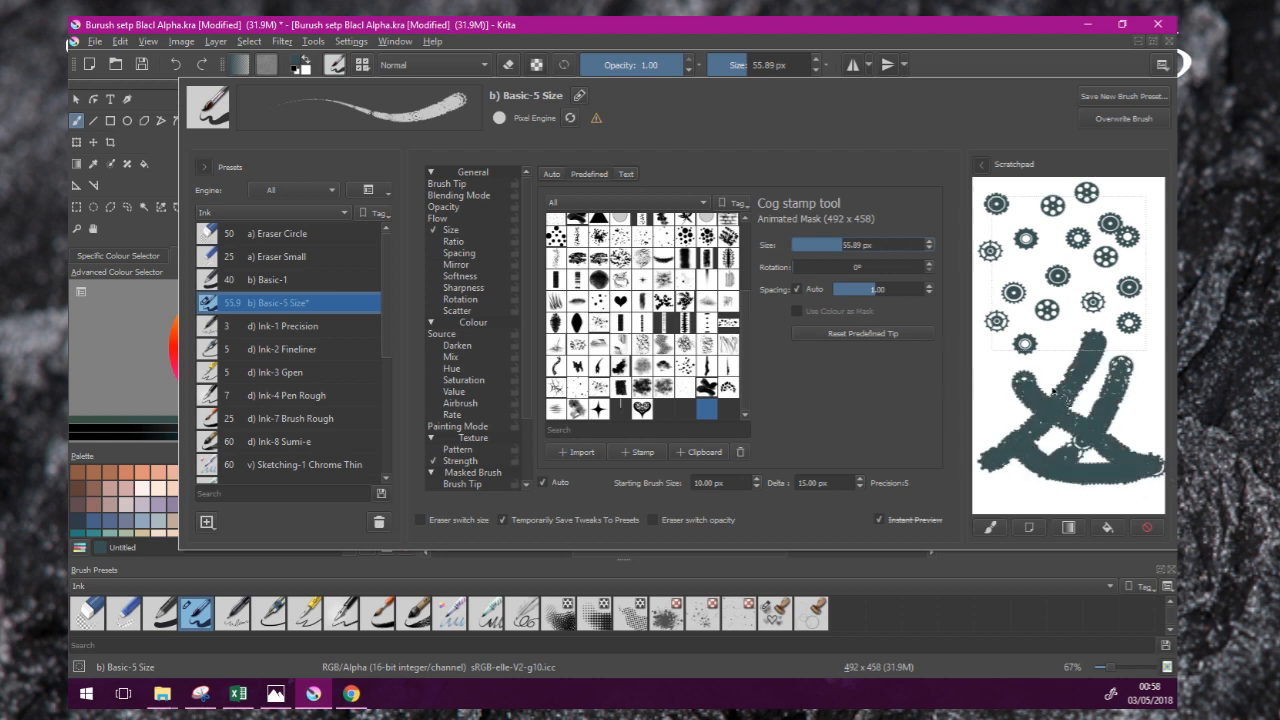
{"action": "left_click", "coordinate": [1147, 528]}
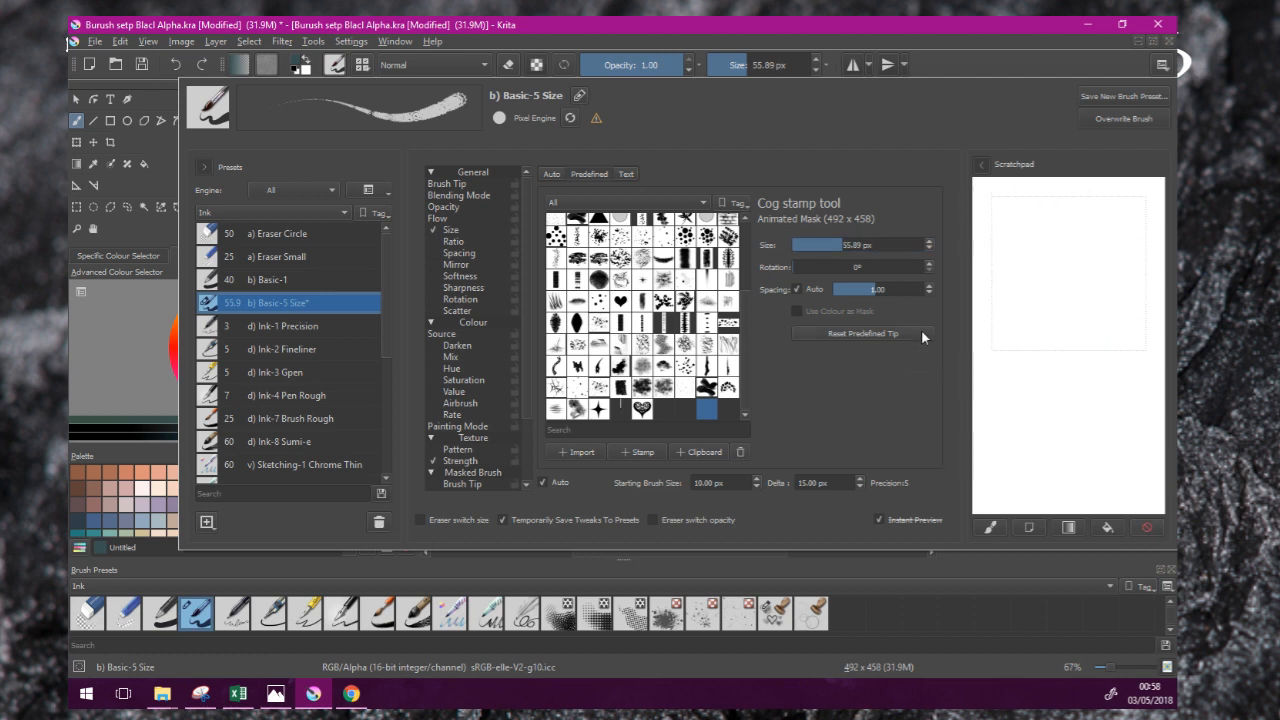
Step: Set the cog stamp's spacing to 7.23 and cover the scratchpad with diagonal cog trails and single stamps
{"action": "left_click_drag", "start_coordinate": [878, 290], "coordinate": [918, 289]}
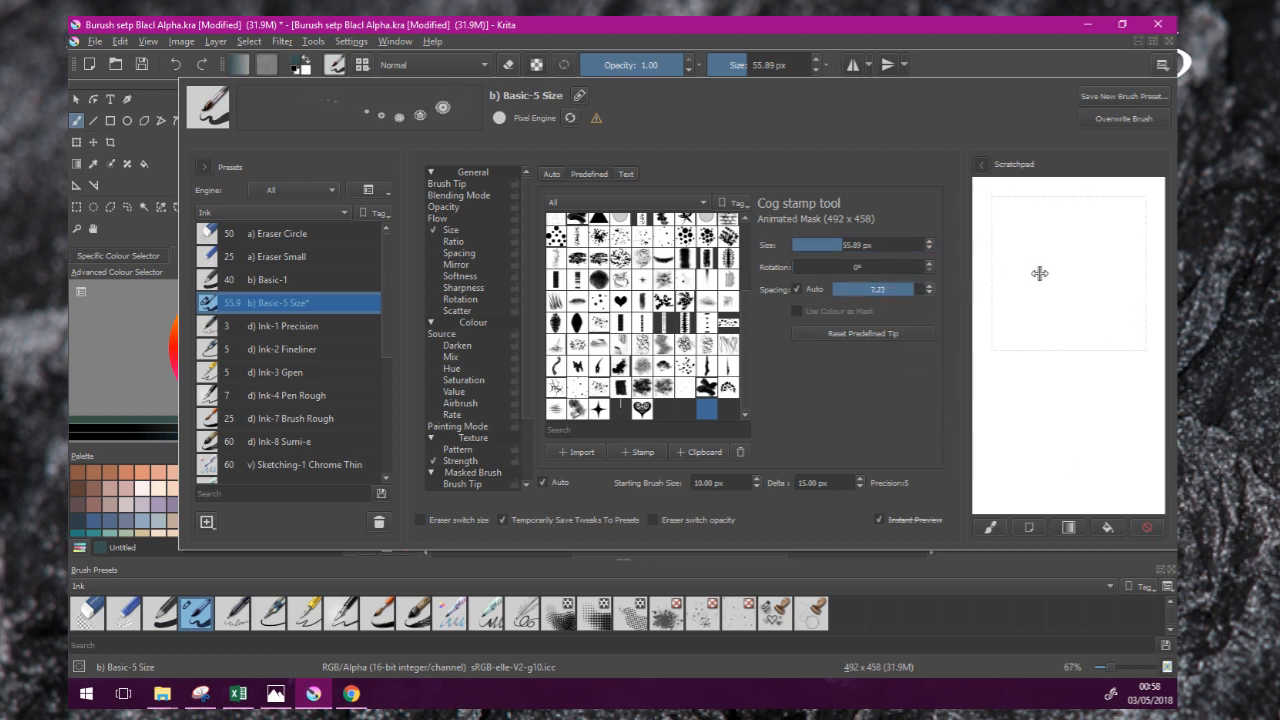
{"action": "left_click_drag", "start_coordinate": [1121, 214], "coordinate": [1055, 332]}
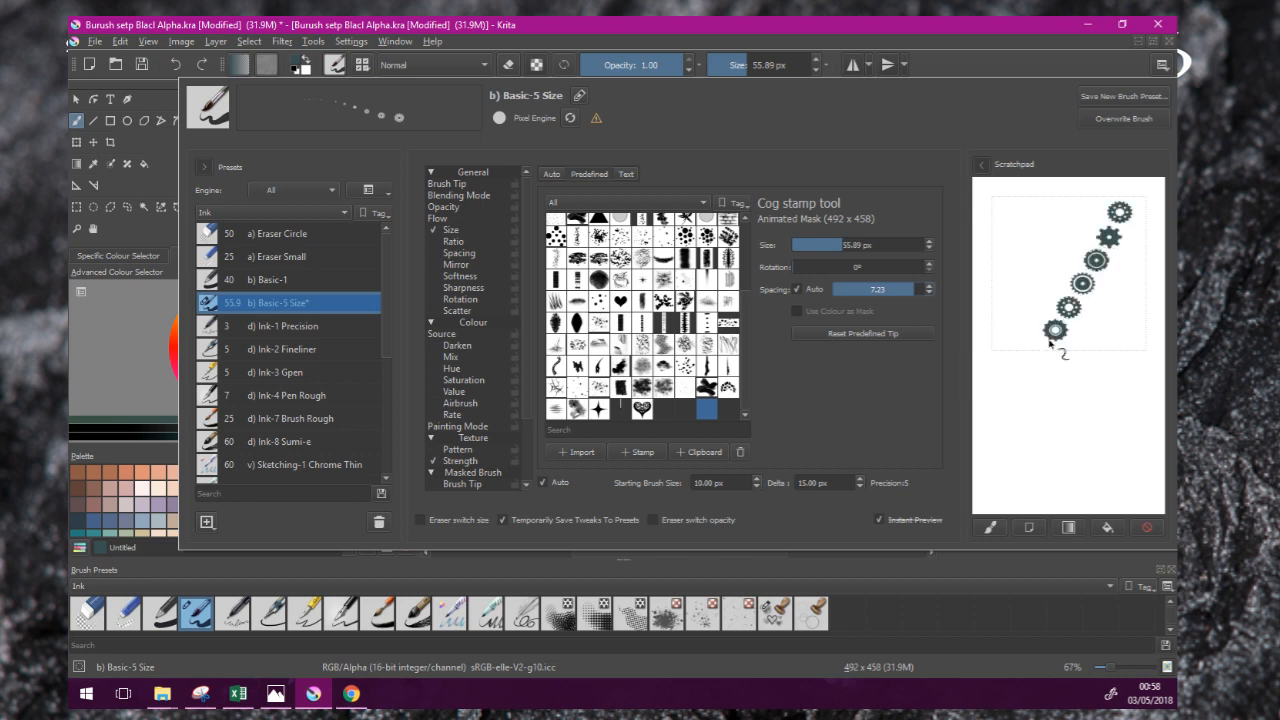
{"action": "left_click", "coordinate": [1005, 394]}
{"action": "left_click_drag", "start_coordinate": [1139, 235], "coordinate": [1063, 407]}
{"action": "left_click", "coordinate": [1029, 450]}
{"action": "mouse_move", "coordinate": [1156, 304]}
{"action": "left_mouse_down"}
{"action": "mouse_move", "coordinate": [1089, 467]}
{"action": "mouse_move", "coordinate": [1069, 498]}
{"action": "left_mouse_up"}
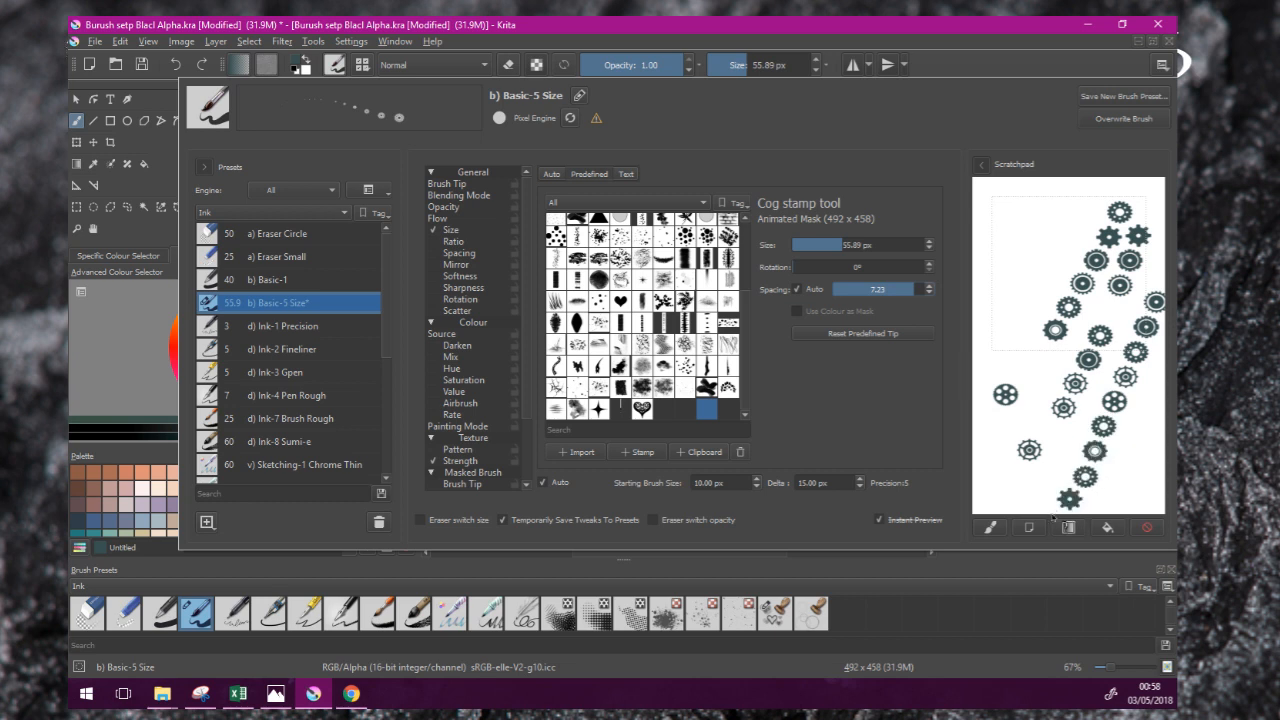
{"action": "left_click", "coordinate": [1080, 192]}
{"action": "left_click_drag", "start_coordinate": [1044, 266], "coordinate": [1028, 286]}
{"action": "left_click_drag", "start_coordinate": [1058, 185], "coordinate": [1010, 250]}
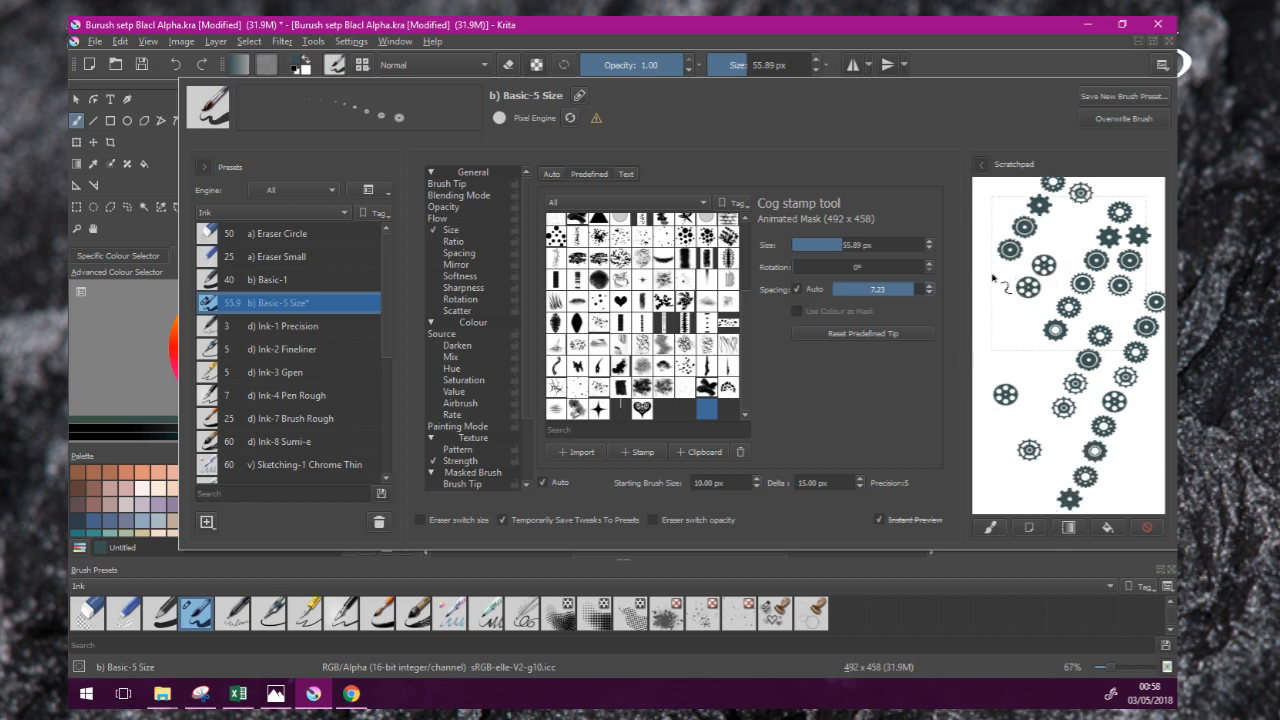
{"action": "left_click", "coordinate": [980, 292]}
{"action": "left_click_drag", "start_coordinate": [1022, 314], "coordinate": [984, 366]}
{"action": "mouse_move", "coordinate": [1087, 214]}
{"action": "left_mouse_down"}
{"action": "mouse_move", "coordinate": [1046, 272]}
{"action": "mouse_move", "coordinate": [1095, 203]}
{"action": "left_mouse_up"}
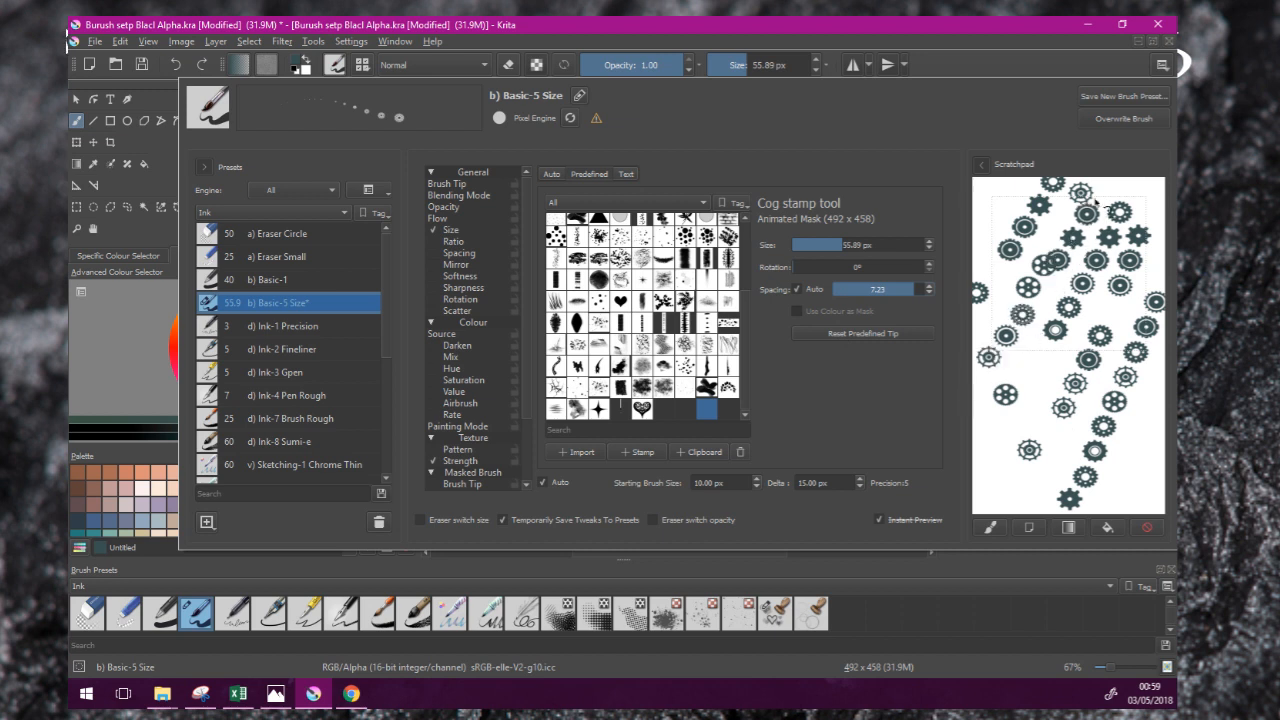
Step: Set the cog stamp's spacing to 10.00 and paint diagonal trails of cogs across a cleared scratchpad
{"action": "left_click_drag", "start_coordinate": [929, 287], "coordinate": [948, 300]}
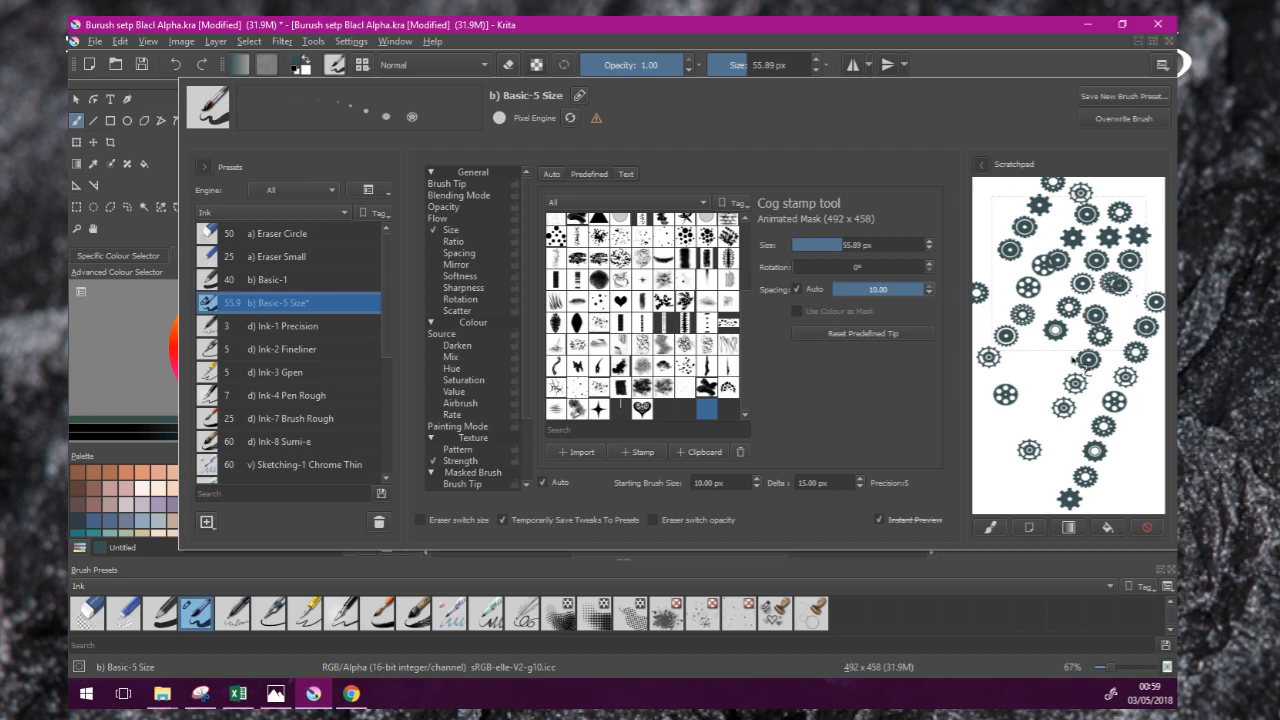
{"action": "left_click", "coordinate": [1147, 527]}
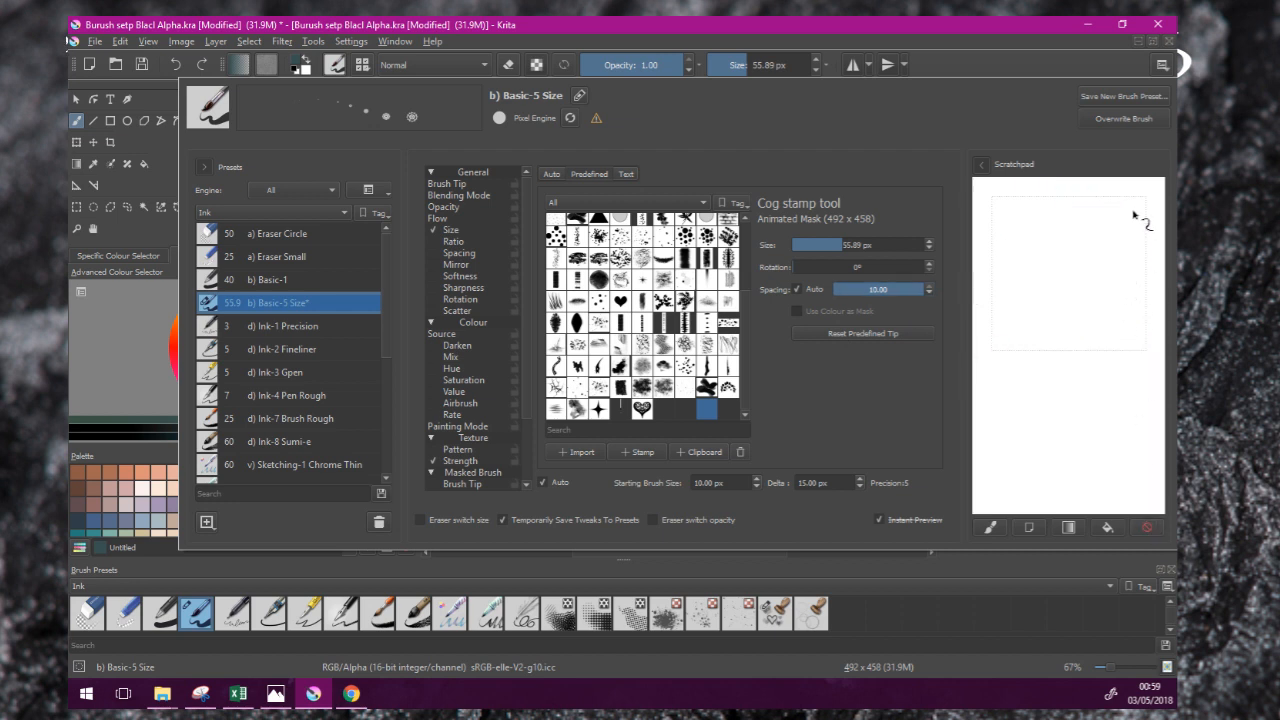
{"action": "mouse_move", "coordinate": [1134, 211]}
{"action": "left_mouse_down"}
{"action": "mouse_move", "coordinate": [1043, 371]}
{"action": "mouse_move", "coordinate": [1012, 400]}
{"action": "left_mouse_up"}
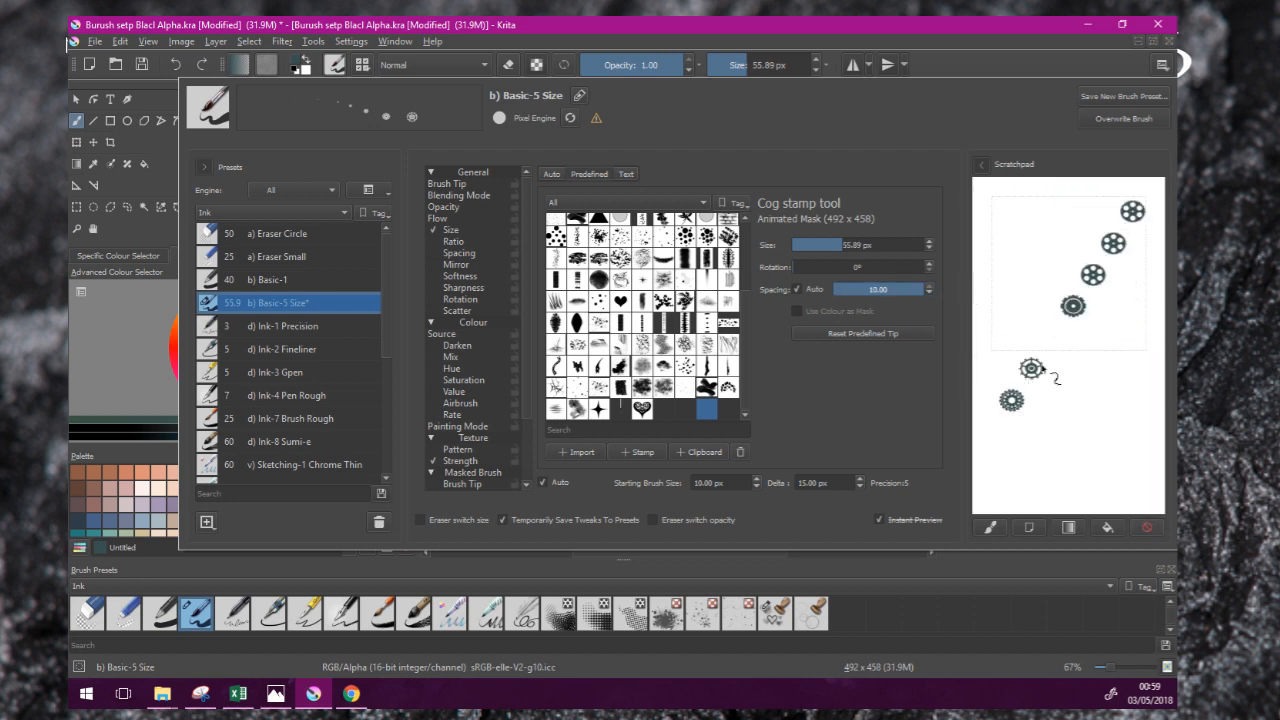
{"action": "left_click", "coordinate": [1131, 258]}
{"action": "left_click_drag", "start_coordinate": [1078, 355], "coordinate": [1048, 440]}
{"action": "left_click_drag", "start_coordinate": [1138, 298], "coordinate": [1093, 435]}
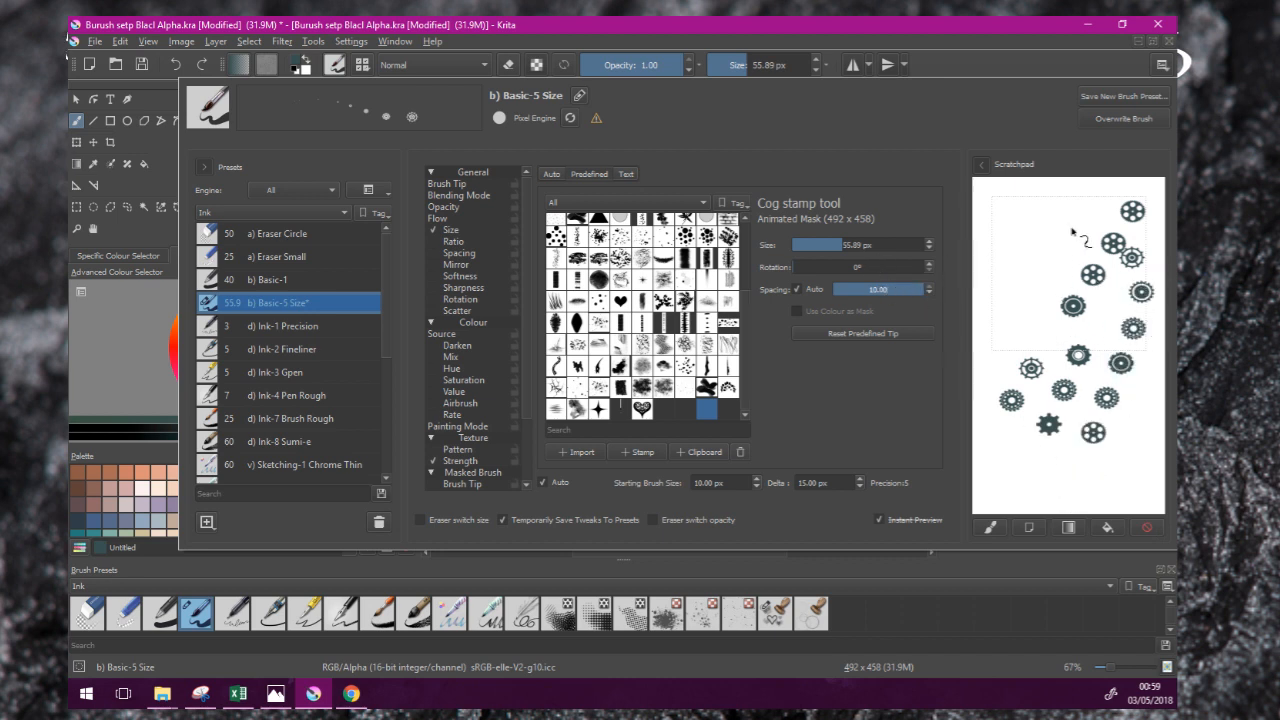
{"action": "left_click_drag", "start_coordinate": [1078, 208], "coordinate": [1041, 271]}
{"action": "mouse_move", "coordinate": [1034, 188]}
{"action": "left_mouse_down"}
{"action": "mouse_move", "coordinate": [951, 339]}
{"action": "mouse_move", "coordinate": [1023, 289]}
{"action": "mouse_move", "coordinate": [966, 394]}
{"action": "left_mouse_up"}
{"action": "left_click_drag", "start_coordinate": [1004, 190], "coordinate": [982, 219]}
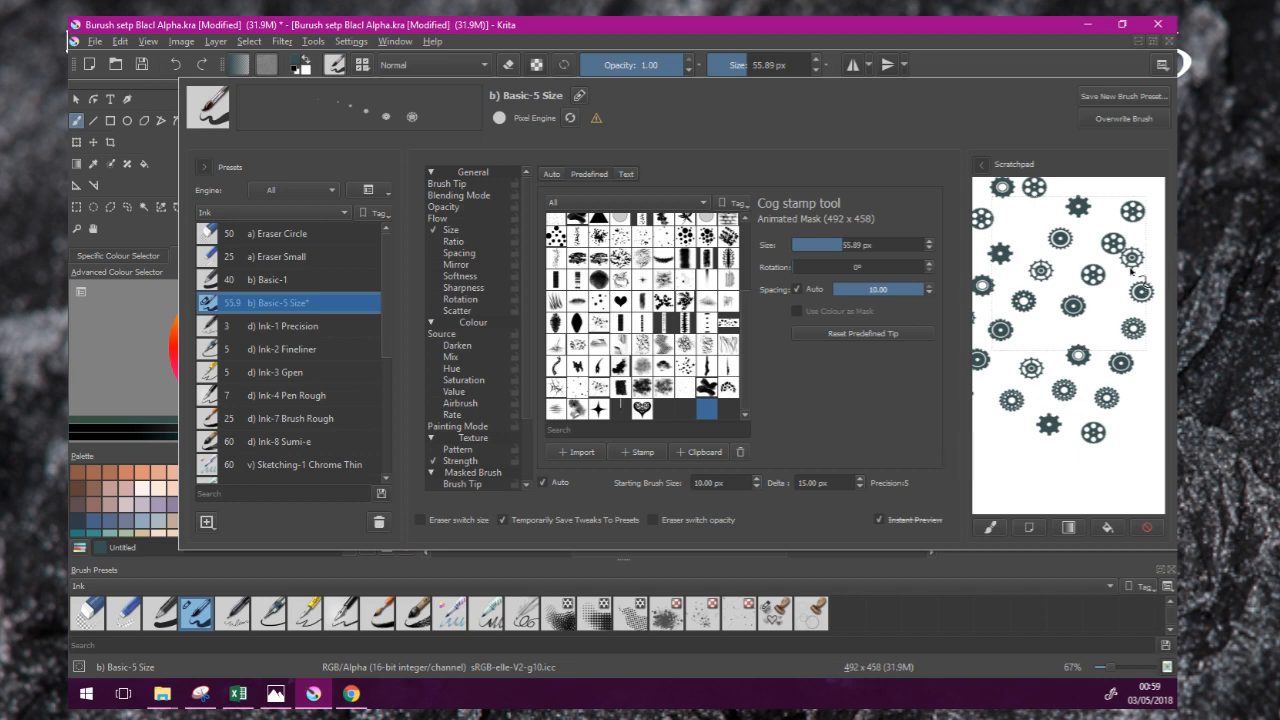
Step: Stamp four single cogs into the gaps between the trails, and clear the scratchpad
{"action": "left_click", "coordinate": [1049, 338]}
{"action": "left_click", "coordinate": [1098, 325]}
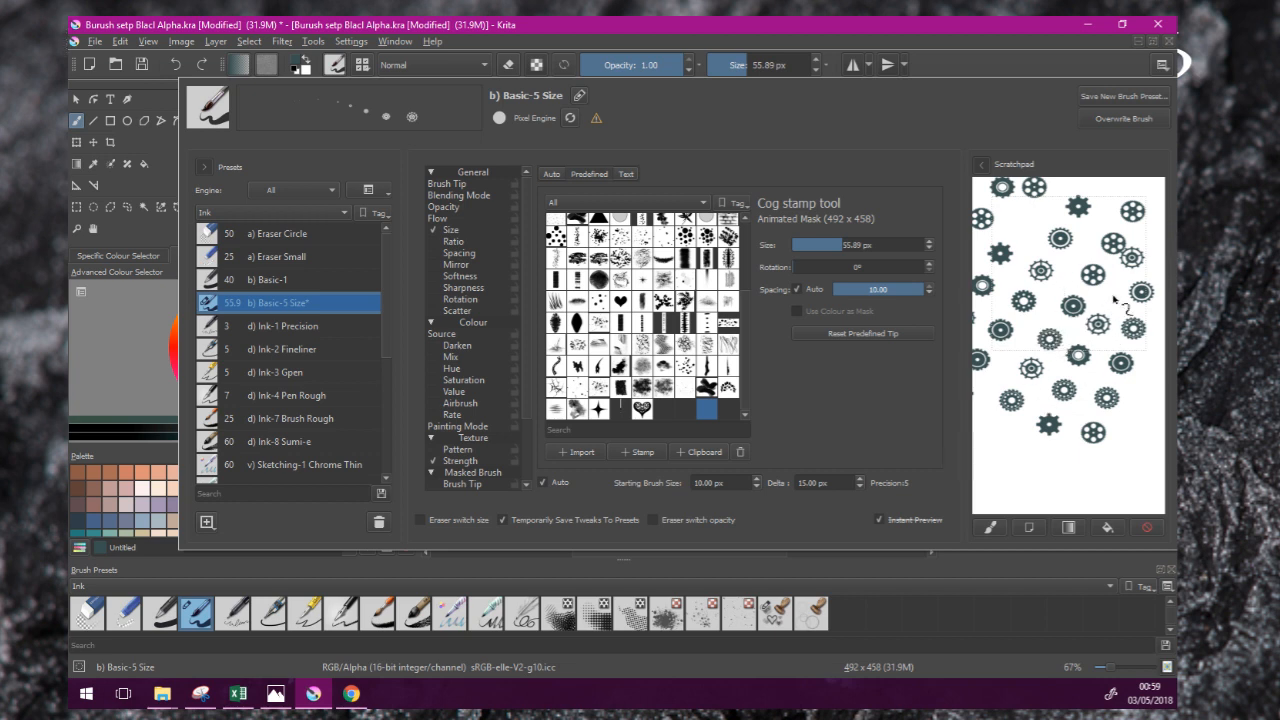
{"action": "left_click", "coordinate": [1113, 297]}
{"action": "left_click", "coordinate": [1015, 216]}
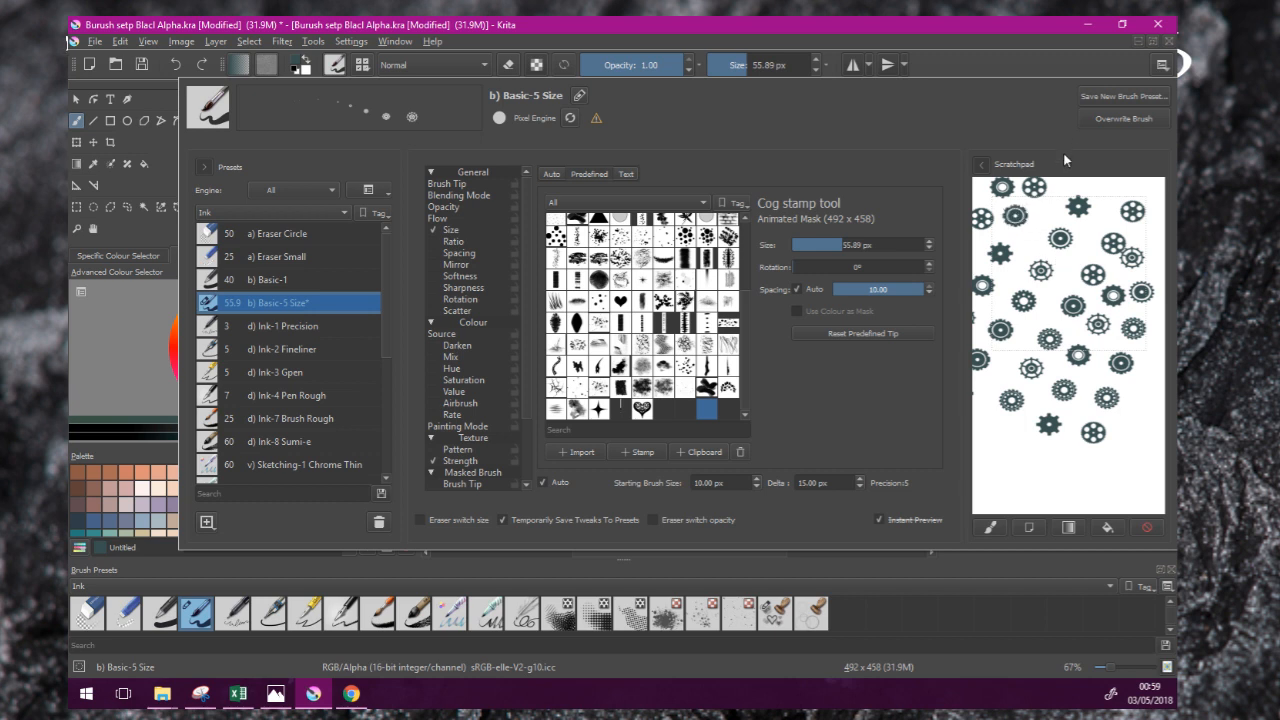
{"action": "left_click", "coordinate": [1147, 527]}
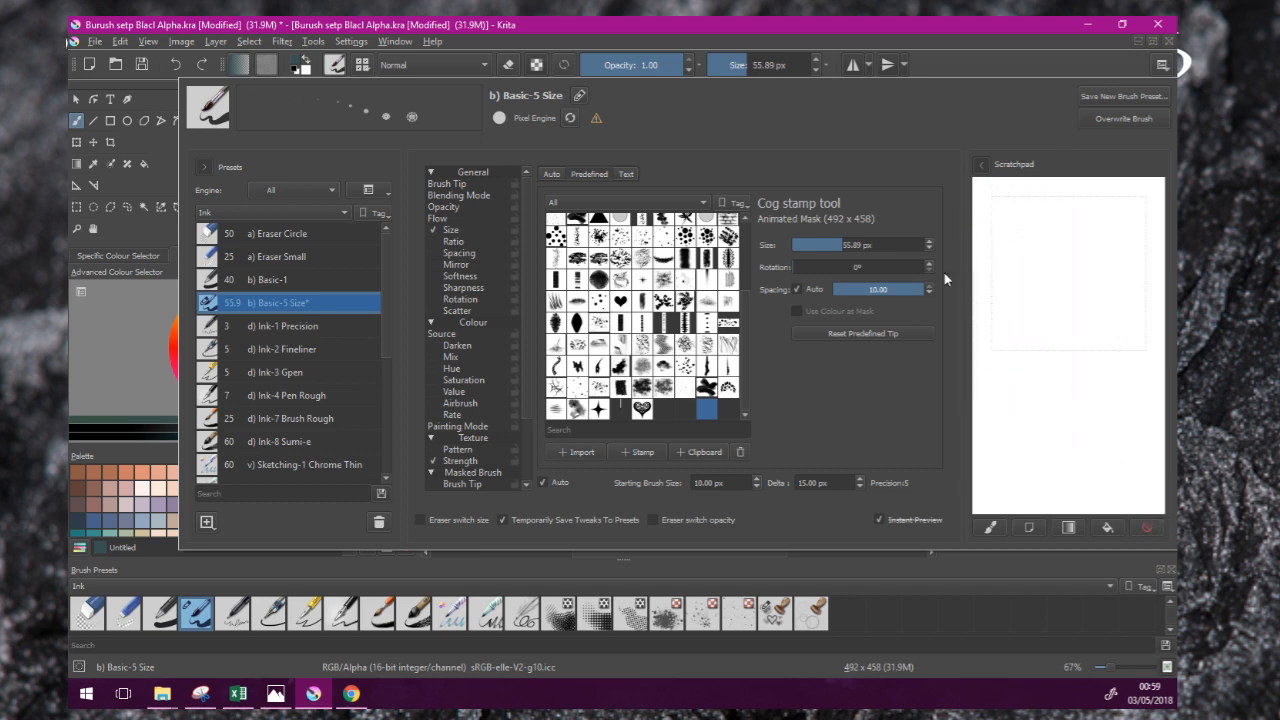
Step: Reduce the cog stamp's size to 11.16 px, painting small dotted test strokes on the scratchpad
{"action": "left_click_drag", "start_coordinate": [844, 249], "coordinate": [798, 247]}
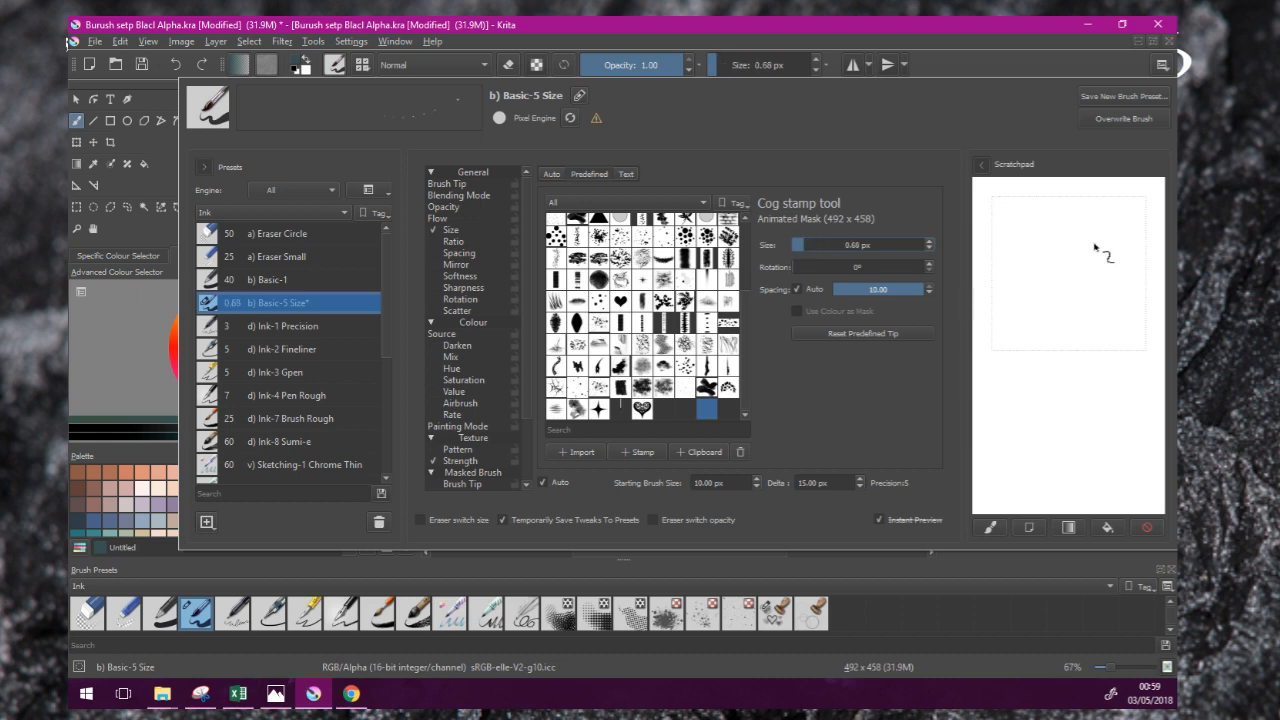
{"action": "left_click_drag", "start_coordinate": [819, 245], "coordinate": [816, 244]}
{"action": "mouse_move", "coordinate": [1067, 293]}
{"action": "left_mouse_down"}
{"action": "mouse_move", "coordinate": [1066, 246]}
{"action": "mouse_move", "coordinate": [1125, 248]}
{"action": "mouse_move", "coordinate": [1128, 322]}
{"action": "mouse_move", "coordinate": [1069, 321]}
{"action": "left_mouse_up"}
{"action": "mouse_move", "coordinate": [1070, 240]}
{"action": "left_mouse_down"}
{"action": "mouse_move", "coordinate": [1124, 221]}
{"action": "mouse_move", "coordinate": [1150, 232]}
{"action": "mouse_move", "coordinate": [1122, 253]}
{"action": "mouse_move", "coordinate": [1147, 235]}
{"action": "mouse_move", "coordinate": [1149, 306]}
{"action": "mouse_move", "coordinate": [1148, 289]}
{"action": "left_mouse_up"}
{"action": "left_click_drag", "start_coordinate": [819, 247], "coordinate": [821, 244]}
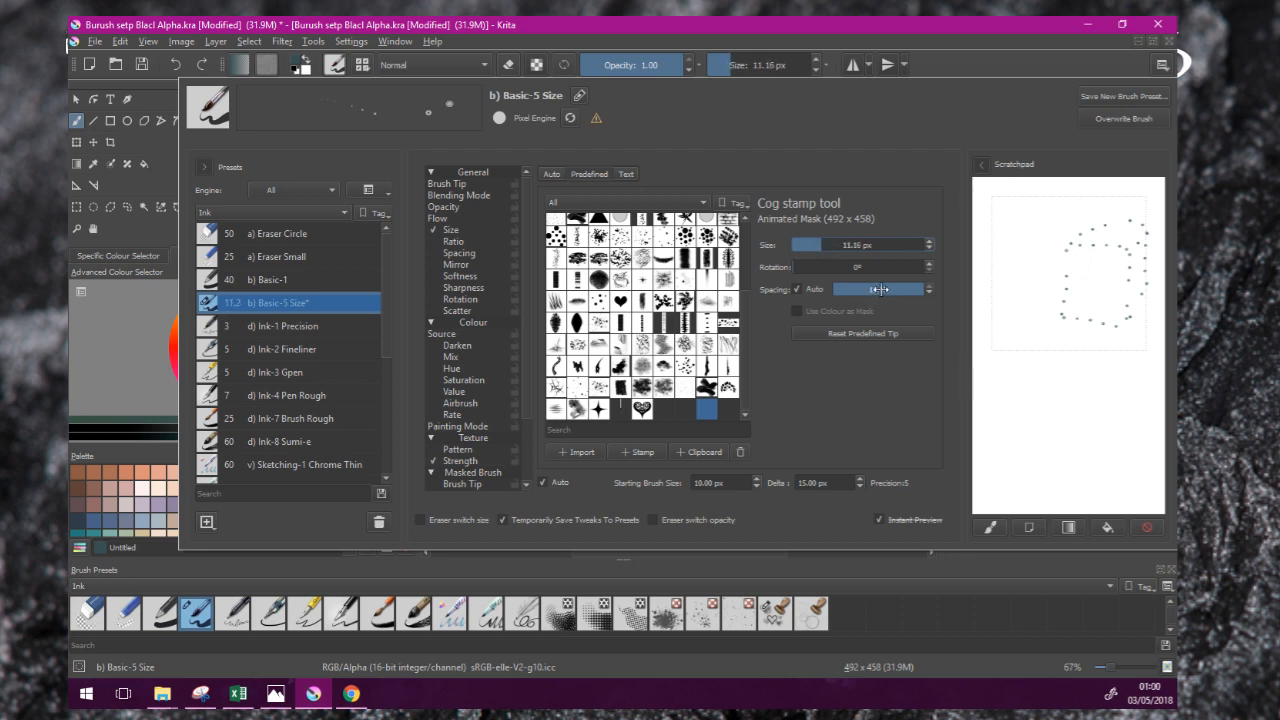
Step: Set the cog stamp's spacing to 0.83 and sketch a box with dense strokes on the scratchpad
{"action": "left_click_drag", "start_coordinate": [895, 291], "coordinate": [872, 291]}
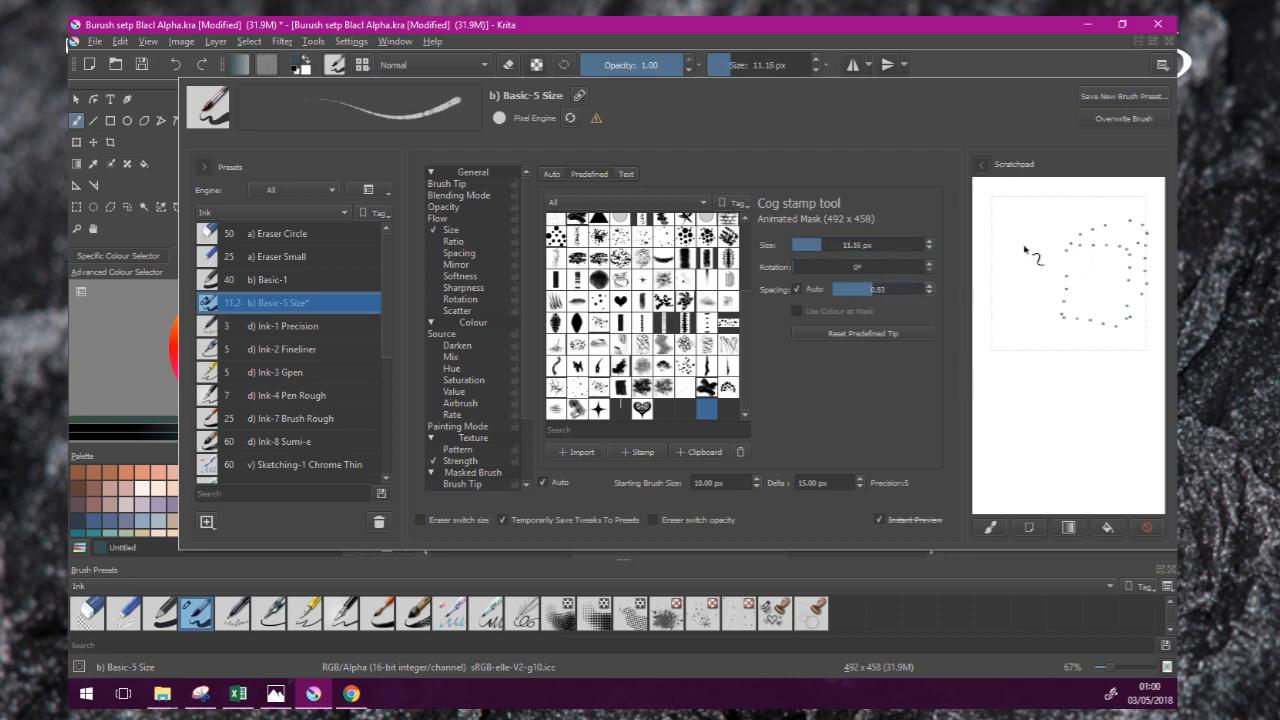
{"action": "mouse_move", "coordinate": [1010, 232]}
{"action": "left_mouse_down"}
{"action": "mouse_move", "coordinate": [1062, 229]}
{"action": "mouse_move", "coordinate": [1018, 231]}
{"action": "mouse_move", "coordinate": [1001, 262]}
{"action": "mouse_move", "coordinate": [1010, 288]}
{"action": "mouse_move", "coordinate": [1058, 290]}
{"action": "mouse_move", "coordinate": [1062, 238]}
{"action": "mouse_move", "coordinate": [1011, 234]}
{"action": "mouse_move", "coordinate": [1064, 212]}
{"action": "mouse_move", "coordinate": [1108, 216]}
{"action": "mouse_move", "coordinate": [1062, 232]}
{"action": "mouse_move", "coordinate": [1106, 238]}
{"action": "mouse_move", "coordinate": [1092, 284]}
{"action": "mouse_move", "coordinate": [1060, 290]}
{"action": "mouse_move", "coordinate": [1060, 246]}
{"action": "left_mouse_up"}
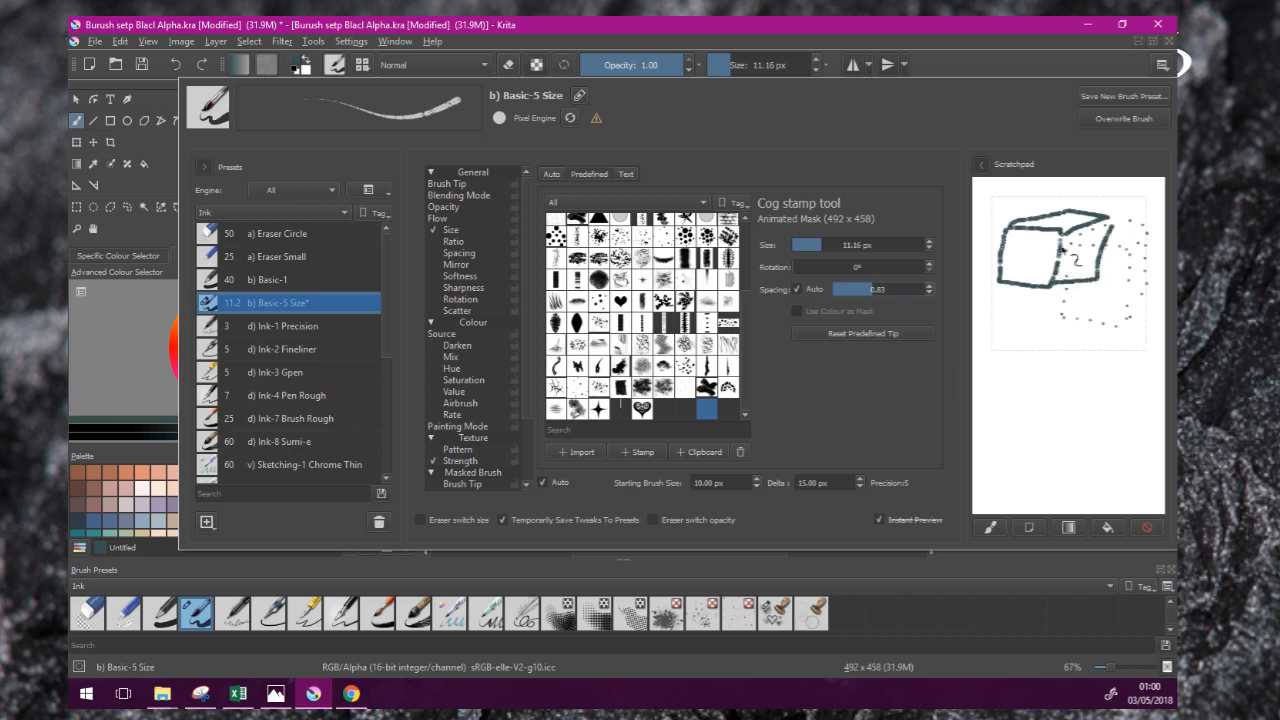
Step: Raise the spacing in small increments to 1.23 and paint three short test strokes below the box
{"action": "left_click_drag", "start_coordinate": [930, 286], "coordinate": [931, 289]}
{"action": "left_click", "coordinate": [930, 287]}
{"action": "left_click", "coordinate": [930, 287]}
{"action": "left_click", "coordinate": [930, 287]}
{"action": "left_click", "coordinate": [930, 287]}
{"action": "left_click", "coordinate": [930, 287]}
{"action": "left_click", "coordinate": [930, 287]}
{"action": "left_click", "coordinate": [930, 287]}
{"action": "left_click", "coordinate": [930, 287]}
{"action": "left_click", "coordinate": [930, 287]}
{"action": "left_click", "coordinate": [930, 287]}
{"action": "left_click", "coordinate": [930, 287]}
{"action": "left_click", "coordinate": [930, 287]}
{"action": "left_click", "coordinate": [930, 287]}
{"action": "mouse_move", "coordinate": [1007, 299]}
{"action": "left_mouse_down"}
{"action": "mouse_move", "coordinate": [1007, 365]}
{"action": "mouse_move", "coordinate": [1007, 351]}
{"action": "left_mouse_up"}
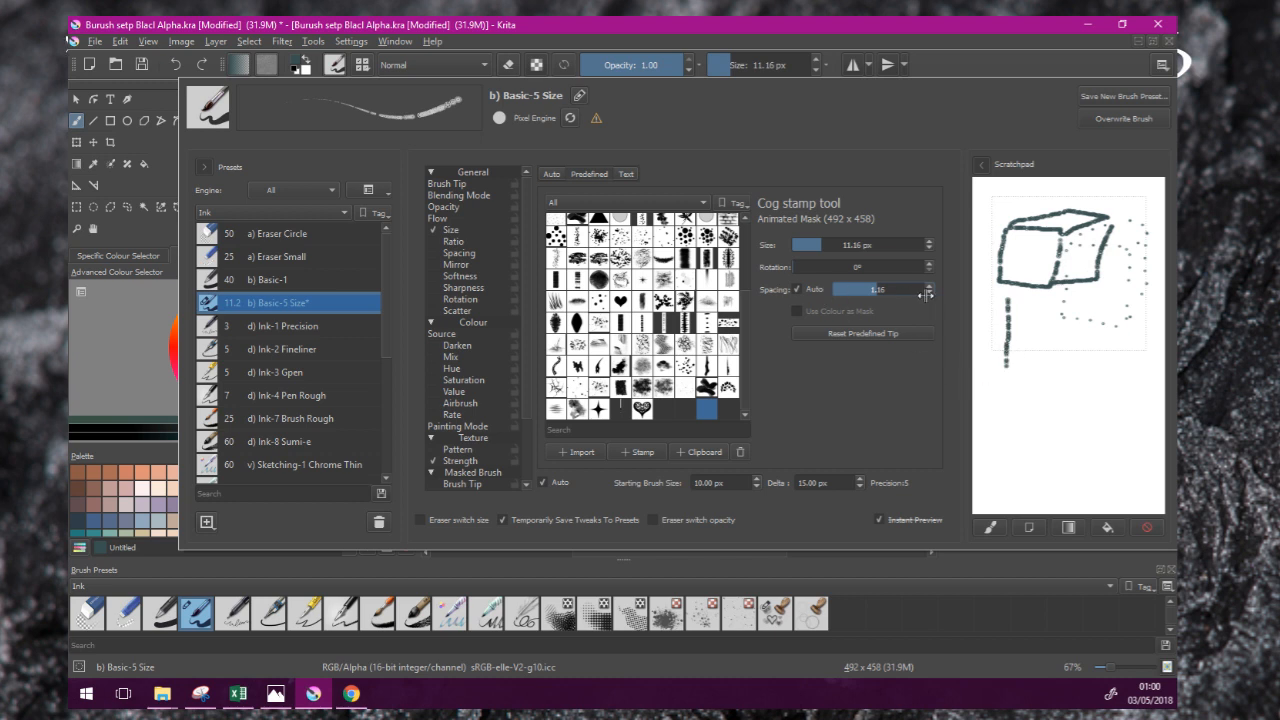
{"action": "left_click_drag", "start_coordinate": [1031, 322], "coordinate": [1044, 367]}
{"action": "left_click_drag", "start_coordinate": [1046, 322], "coordinate": [1066, 368]}
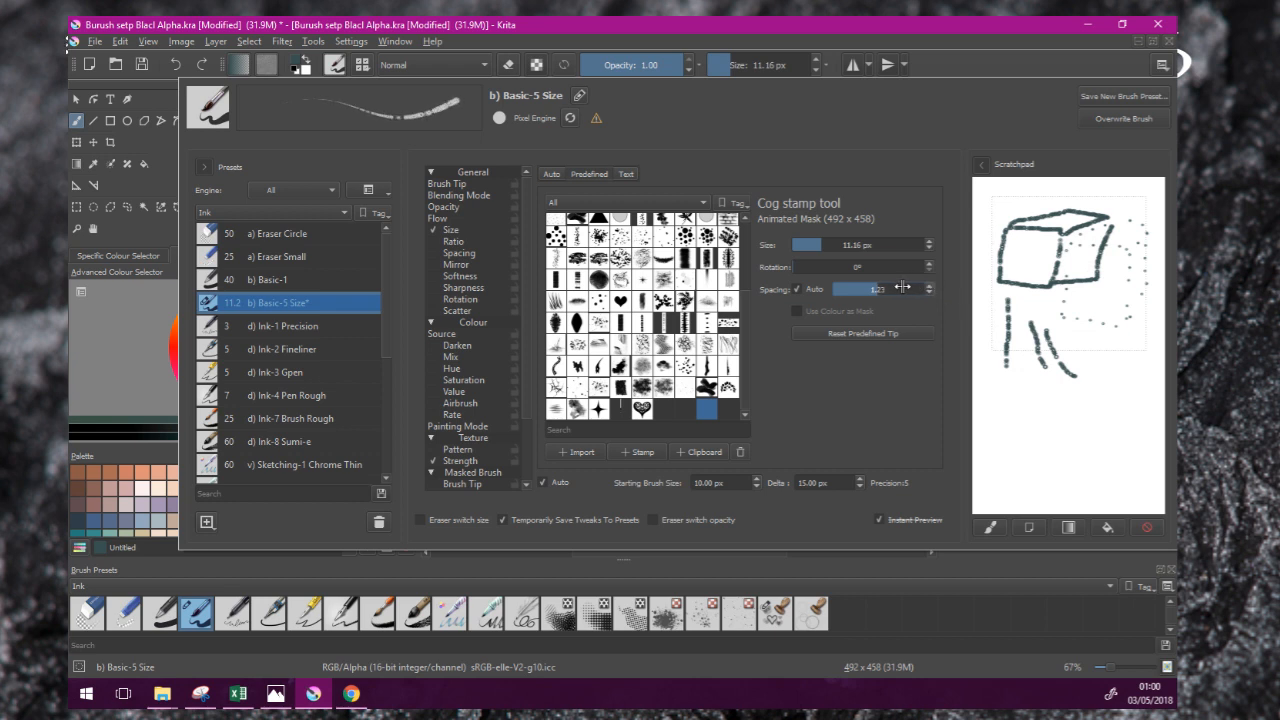
Step: Set the cog stamp's spacing to 3.08 and paint several curved cog trails beneath the box
{"action": "left_click", "coordinate": [865, 288]}
{"action": "left_click_drag", "start_coordinate": [885, 289], "coordinate": [891, 292]}
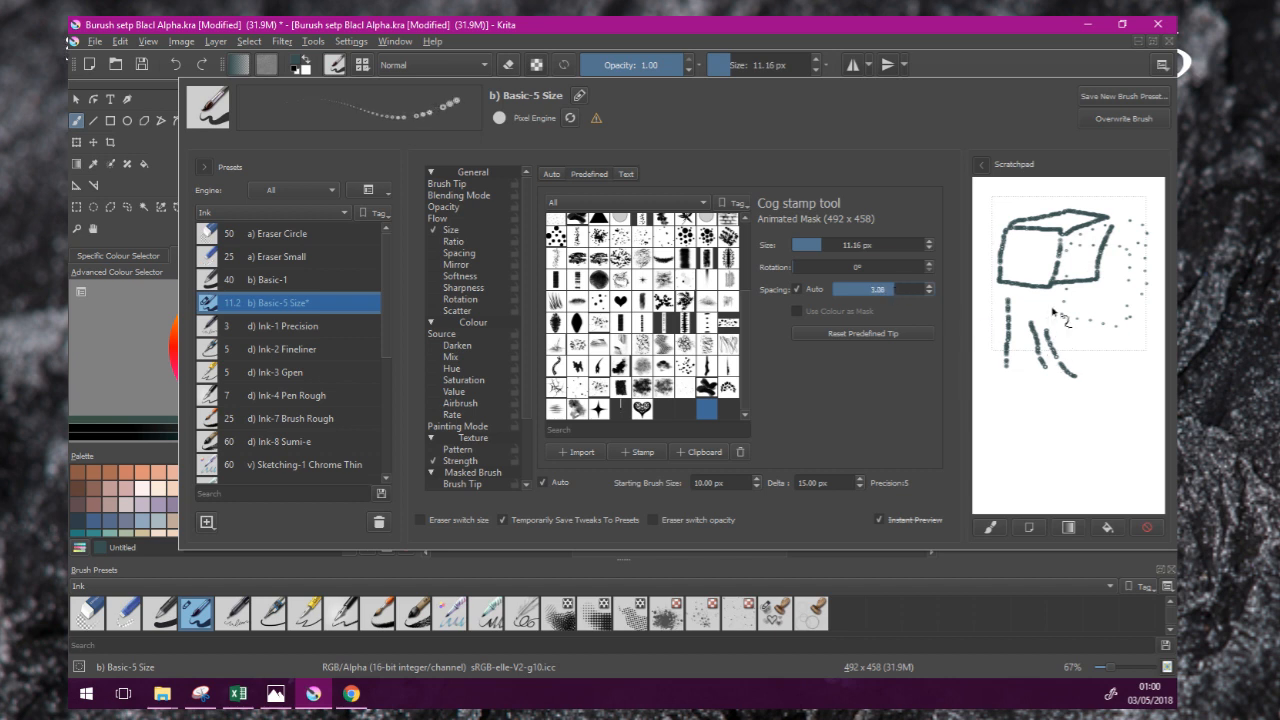
{"action": "mouse_move", "coordinate": [1052, 306]}
{"action": "left_mouse_down"}
{"action": "mouse_move", "coordinate": [1080, 356]}
{"action": "mouse_move", "coordinate": [1145, 396]}
{"action": "left_mouse_up"}
{"action": "left_click_drag", "start_coordinate": [1086, 338], "coordinate": [1153, 378]}
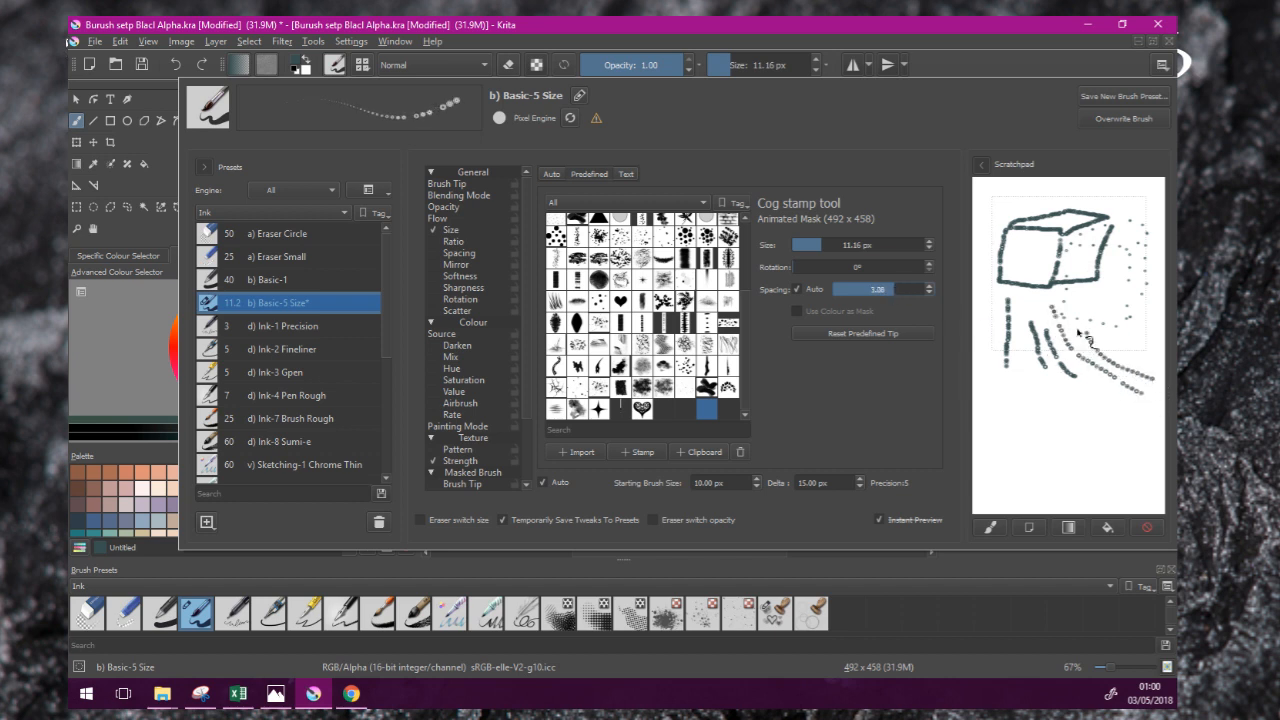
{"action": "mouse_move", "coordinate": [1079, 330]}
{"action": "left_mouse_down"}
{"action": "mouse_move", "coordinate": [1122, 357]}
{"action": "mouse_move", "coordinate": [1168, 358]}
{"action": "left_mouse_up"}
{"action": "mouse_move", "coordinate": [1072, 332]}
{"action": "left_mouse_down"}
{"action": "mouse_move", "coordinate": [1132, 406]}
{"action": "mouse_move", "coordinate": [1115, 405]}
{"action": "mouse_move", "coordinate": [1130, 422]}
{"action": "mouse_move", "coordinate": [1165, 428]}
{"action": "left_mouse_up"}
{"action": "mouse_move", "coordinate": [1033, 394]}
{"action": "left_mouse_down"}
{"action": "mouse_move", "coordinate": [1099, 437]}
{"action": "mouse_move", "coordinate": [1157, 450]}
{"action": "left_mouse_up"}
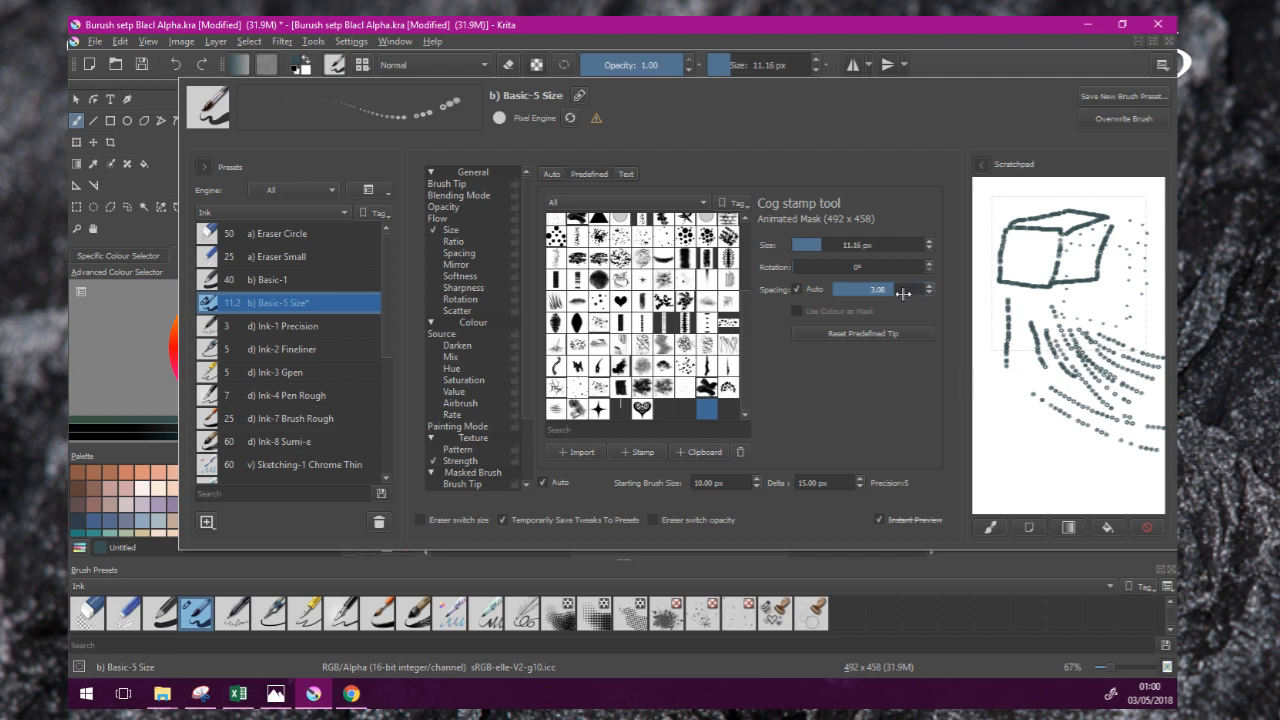
Step: Set the cog stamp's spacing to 4.55, test it with several curved strokes, and clear the scratchpad
{"action": "left_click_drag", "start_coordinate": [901, 291], "coordinate": [906, 290]}
{"action": "mouse_move", "coordinate": [999, 392]}
{"action": "left_mouse_down"}
{"action": "mouse_move", "coordinate": [1022, 420]}
{"action": "mouse_move", "coordinate": [1095, 452]}
{"action": "left_mouse_up"}
{"action": "left_click_drag", "start_coordinate": [1018, 430], "coordinate": [1114, 502]}
{"action": "left_click_drag", "start_coordinate": [1010, 469], "coordinate": [1076, 511]}
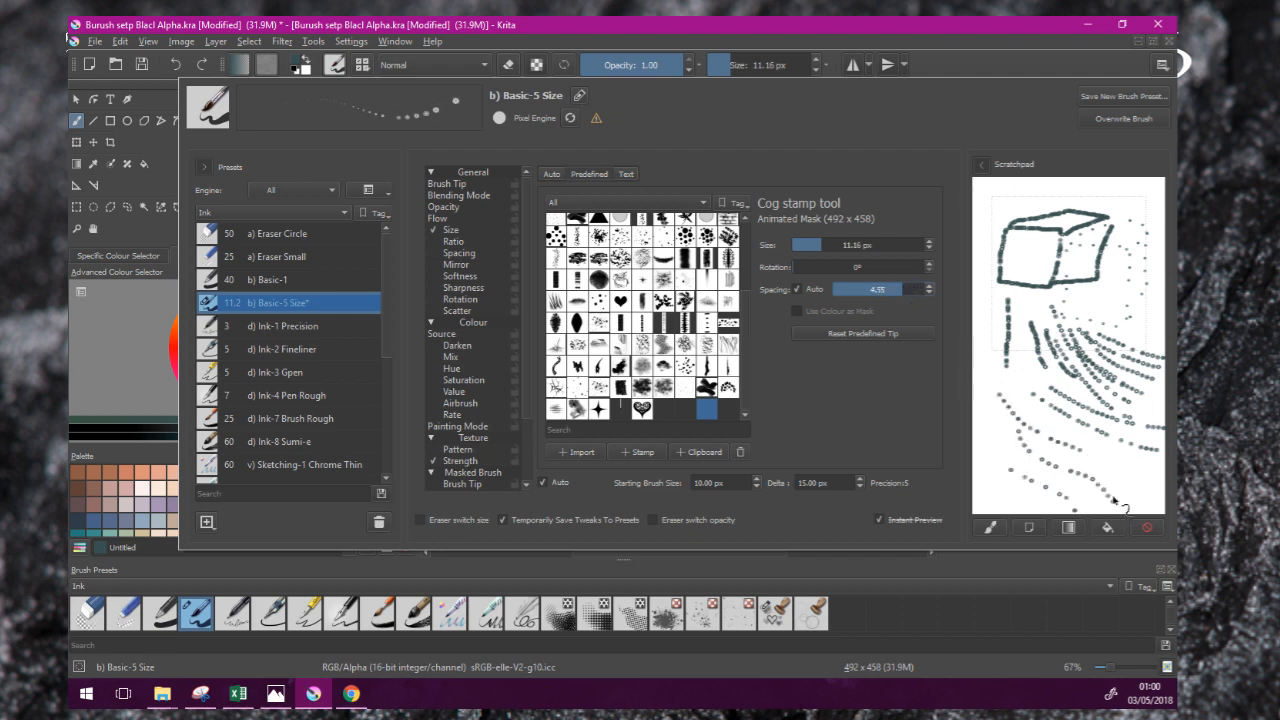
{"action": "left_click_drag", "start_coordinate": [1104, 463], "coordinate": [1149, 497]}
{"action": "left_click_drag", "start_coordinate": [1052, 440], "coordinate": [1120, 473]}
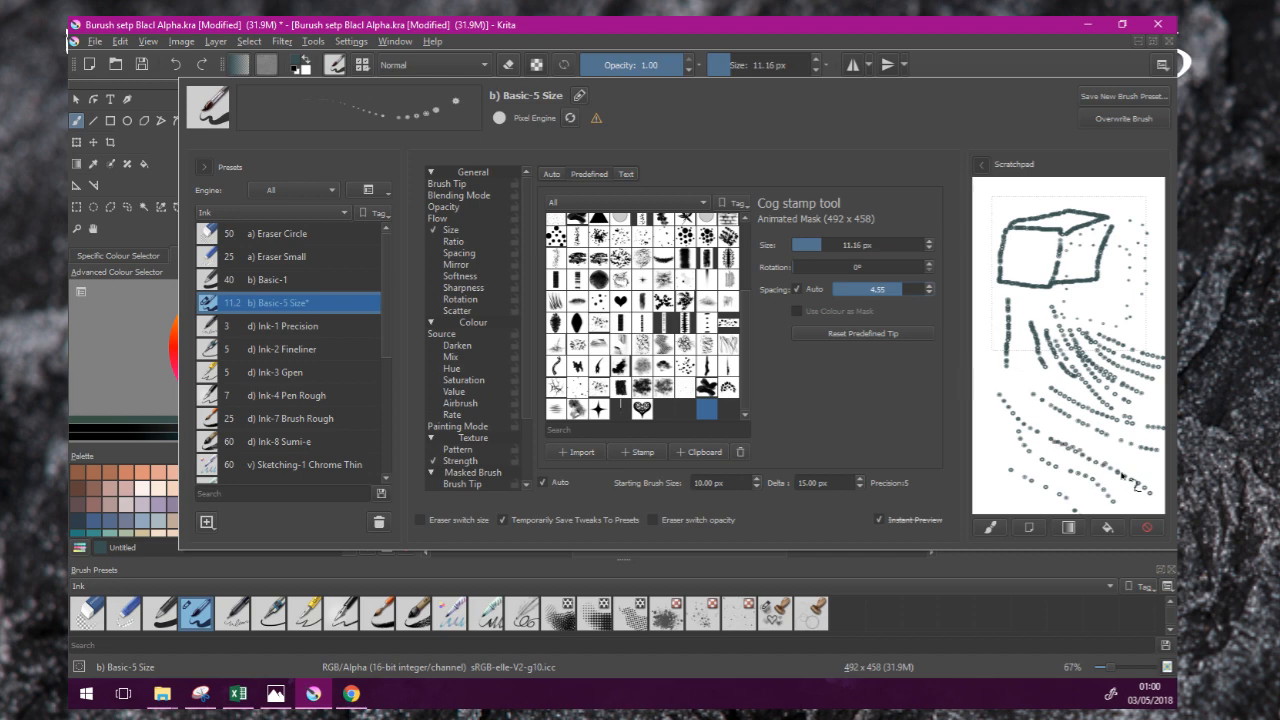
{"action": "left_click", "coordinate": [1146, 530]}
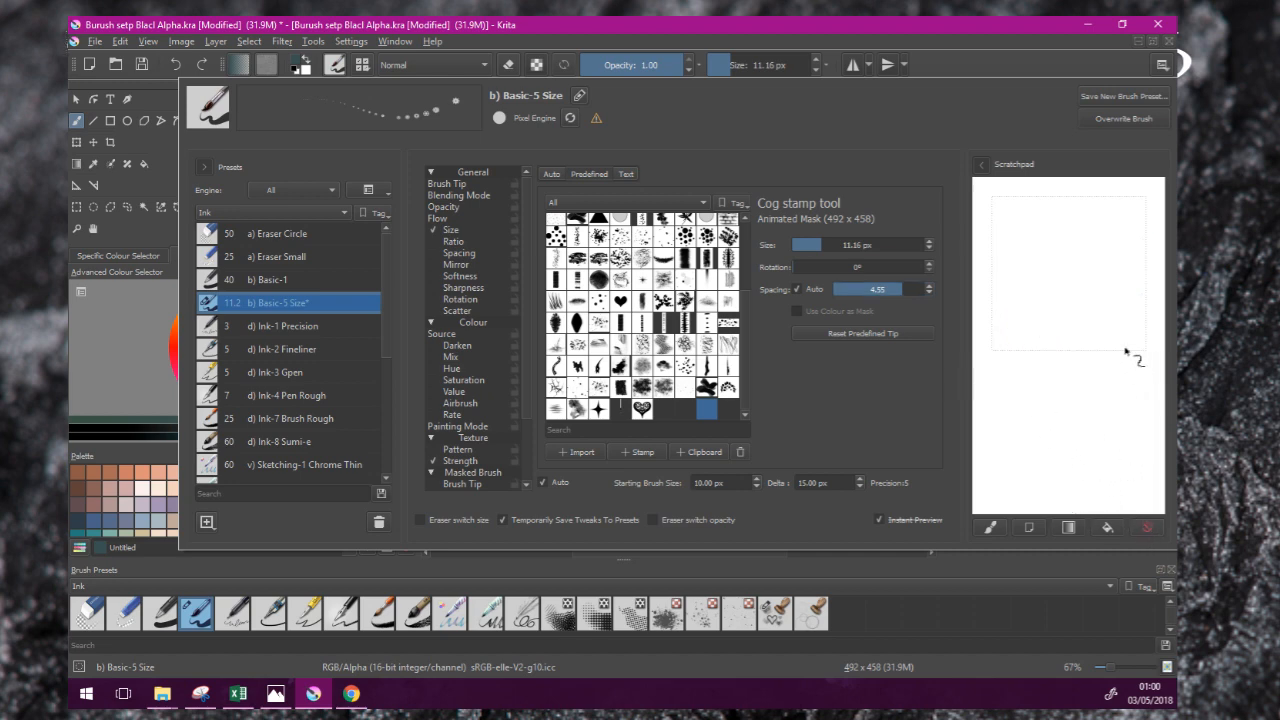
Step: Start saving the current brush as a new preset and name it "b)_Cog stamp tool"
{"action": "left_click", "coordinate": [1111, 561]}
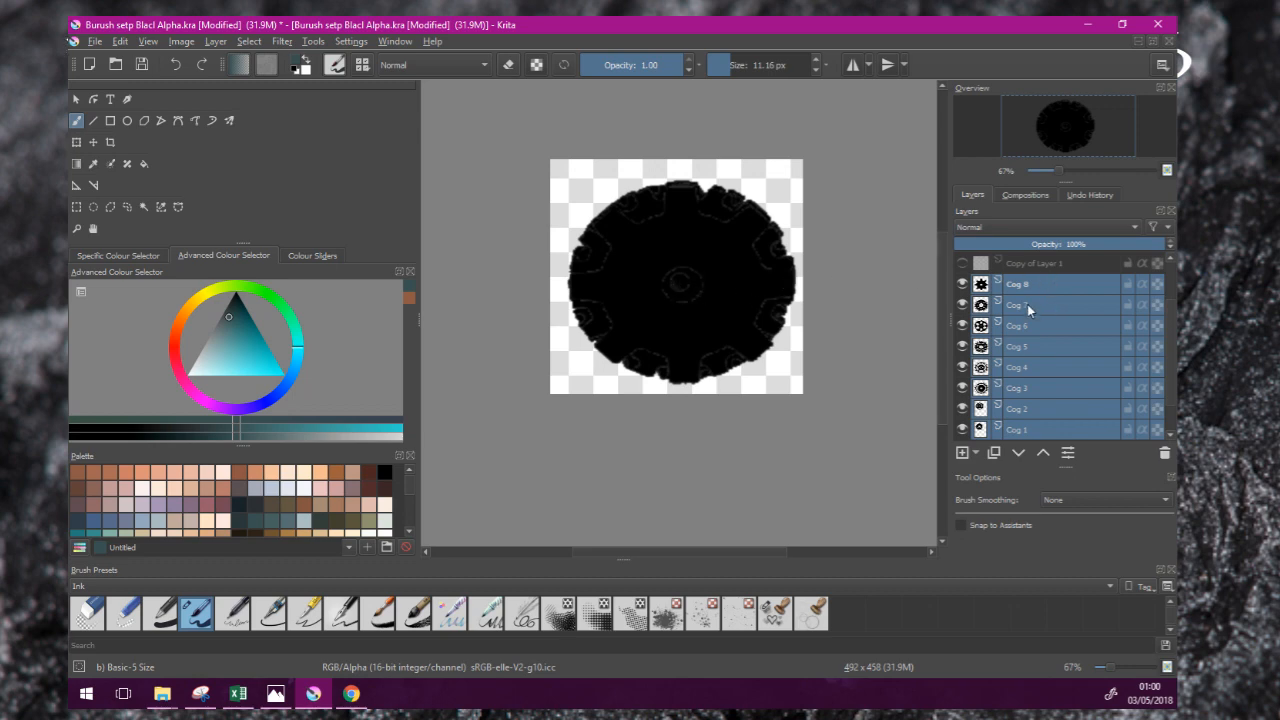
{"action": "left_click", "coordinate": [336, 65]}
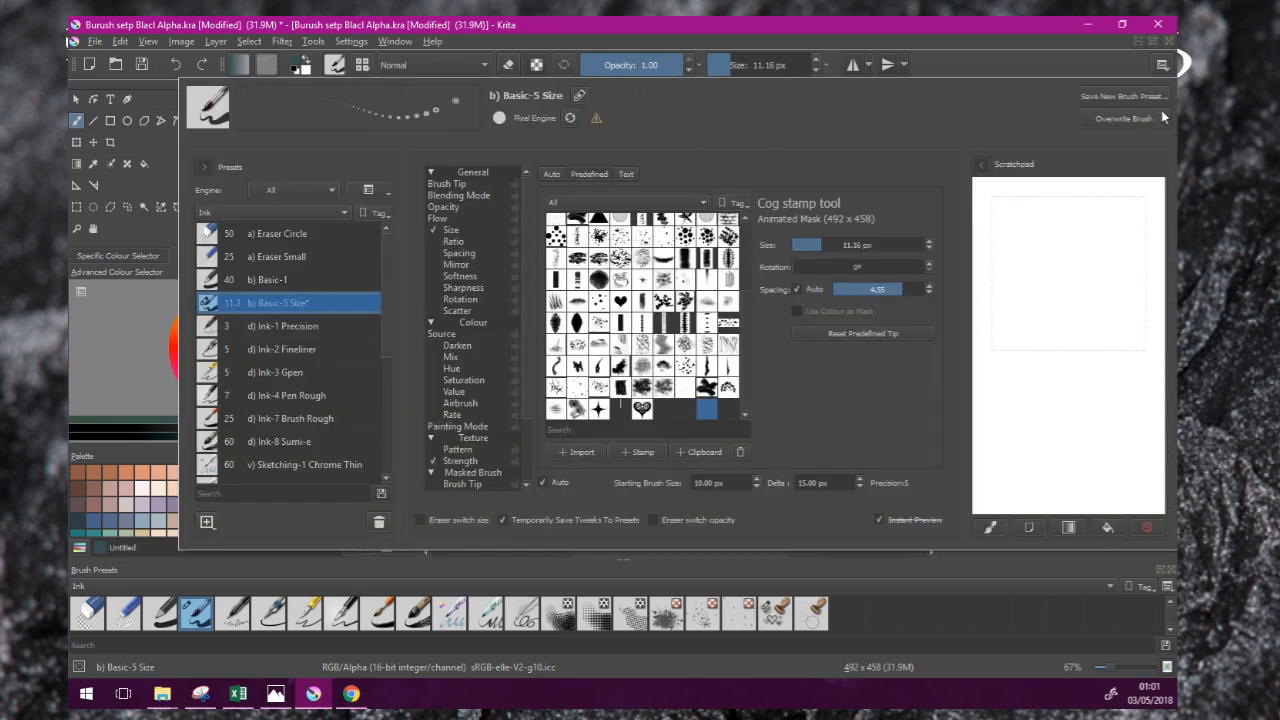
{"action": "left_click", "coordinate": [1117, 97]}
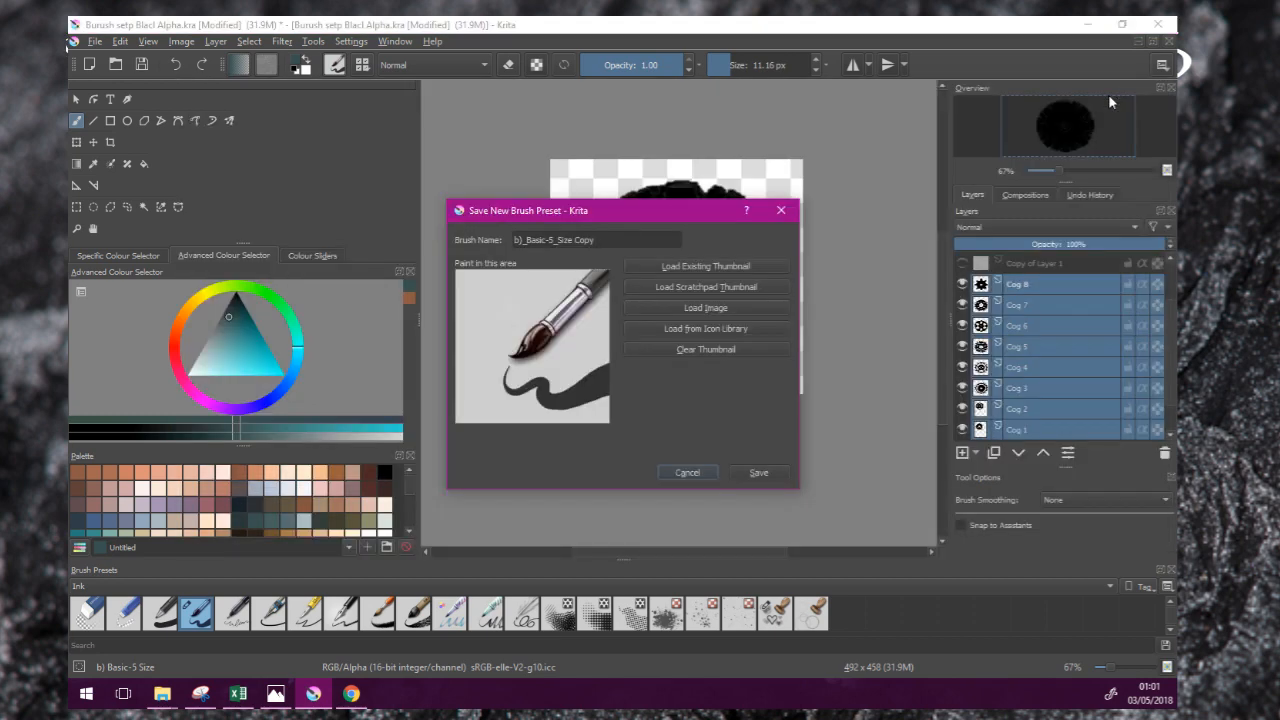
{"action": "left_click", "coordinate": [615, 240]}
{"action": "left_click_drag", "start_coordinate": [615, 240], "coordinate": [527, 240]}
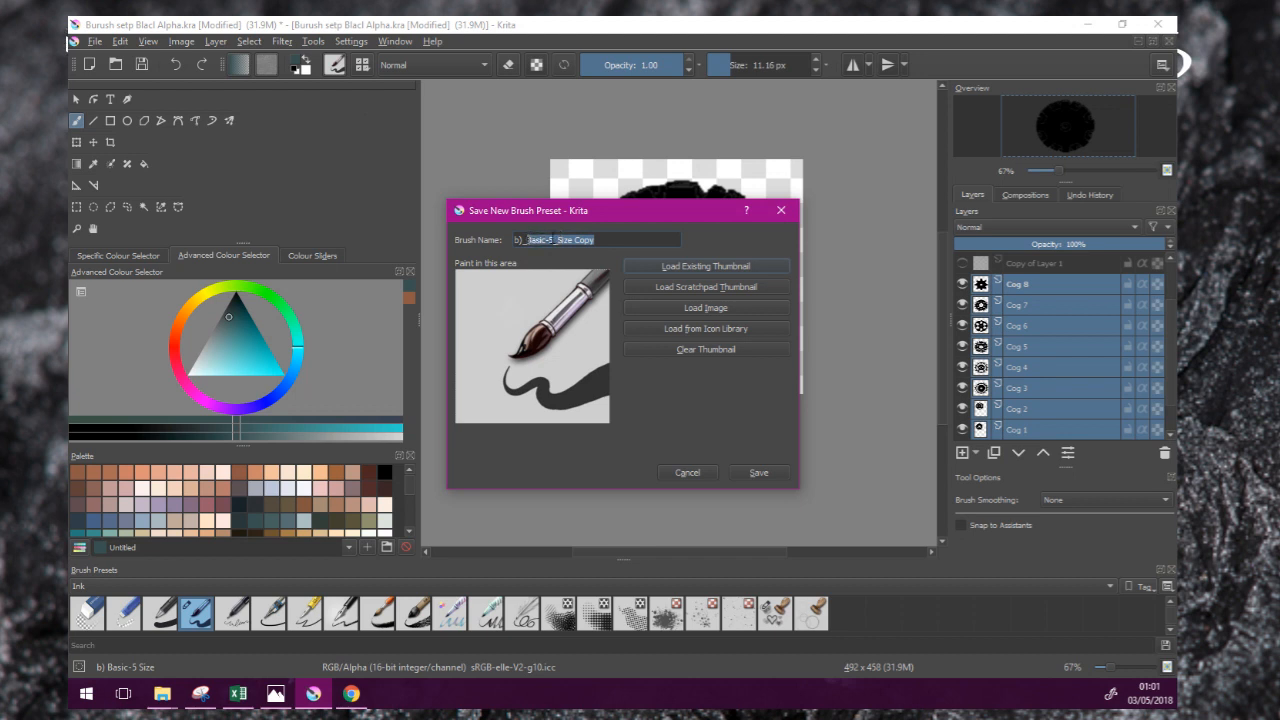
{"action": "type", "text": "Cog stamp tool"}
Step: Load 2-2-basketball-png-file.png from the Textures folder as the preset's thumbnail and save the new preset
{"action": "left_click", "coordinate": [678, 309]}
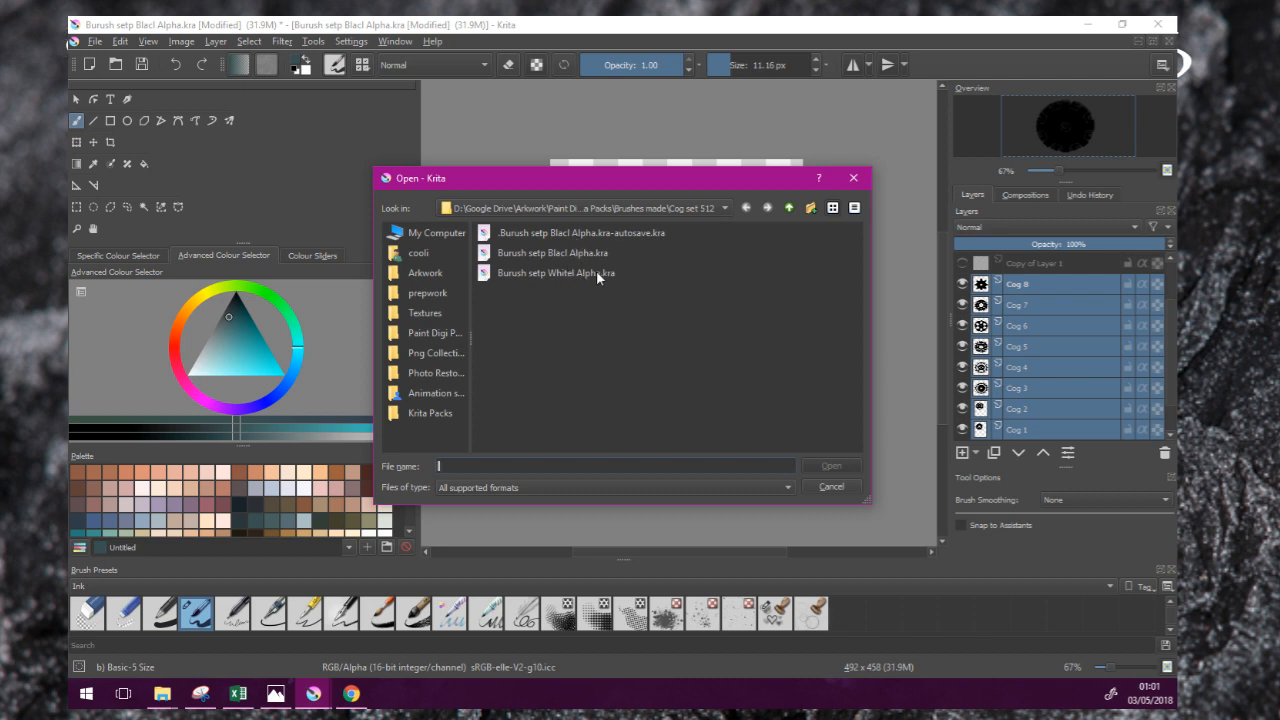
{"action": "left_click", "coordinate": [832, 487]}
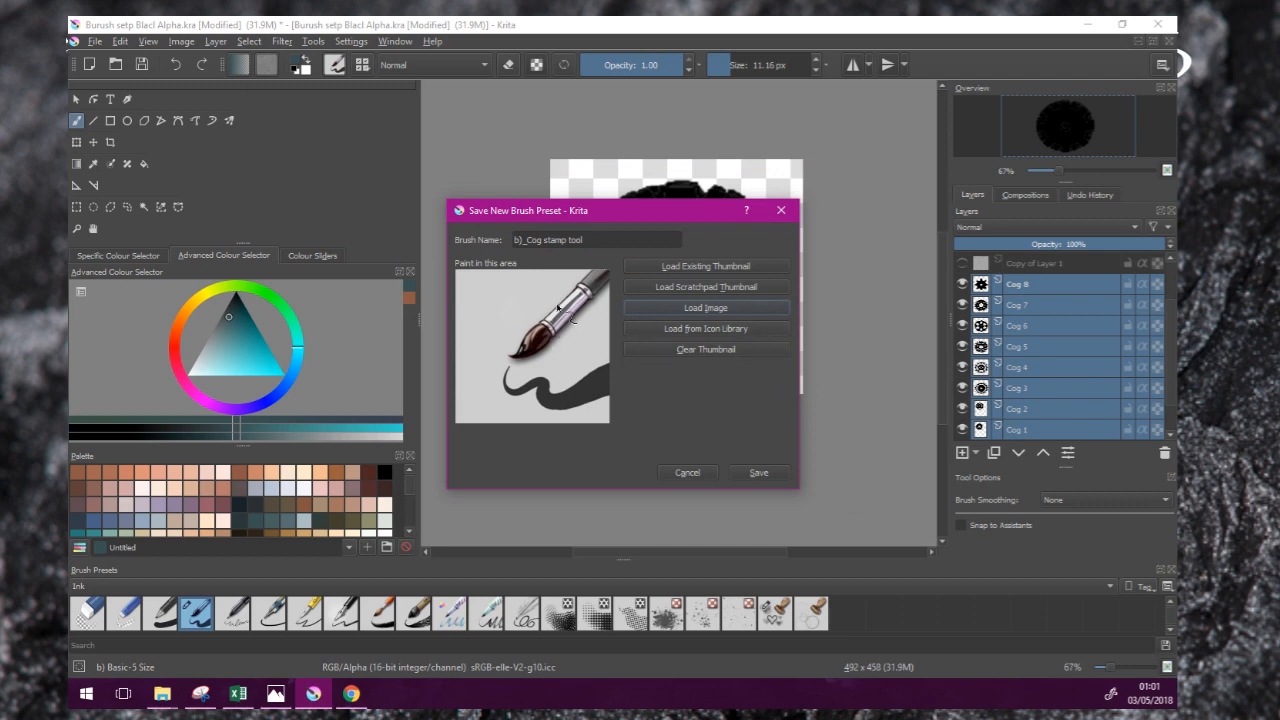
{"action": "left_click", "coordinate": [698, 311]}
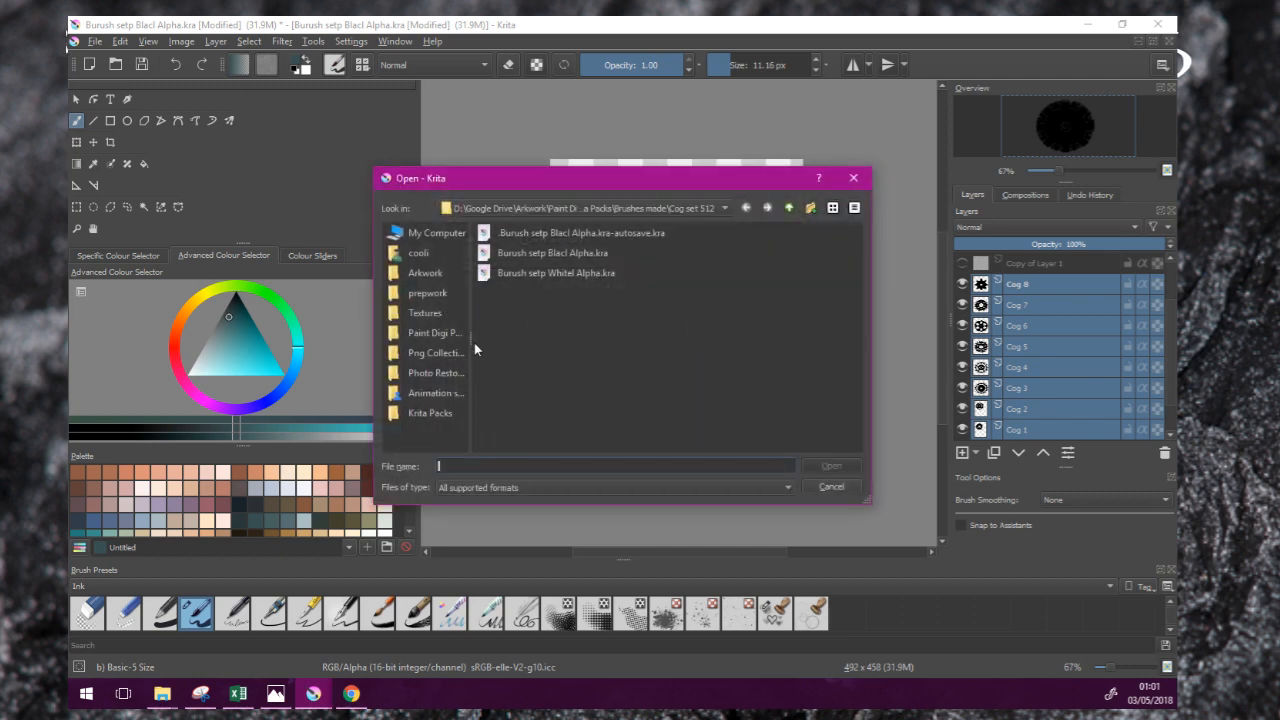
{"action": "left_click", "coordinate": [433, 317]}
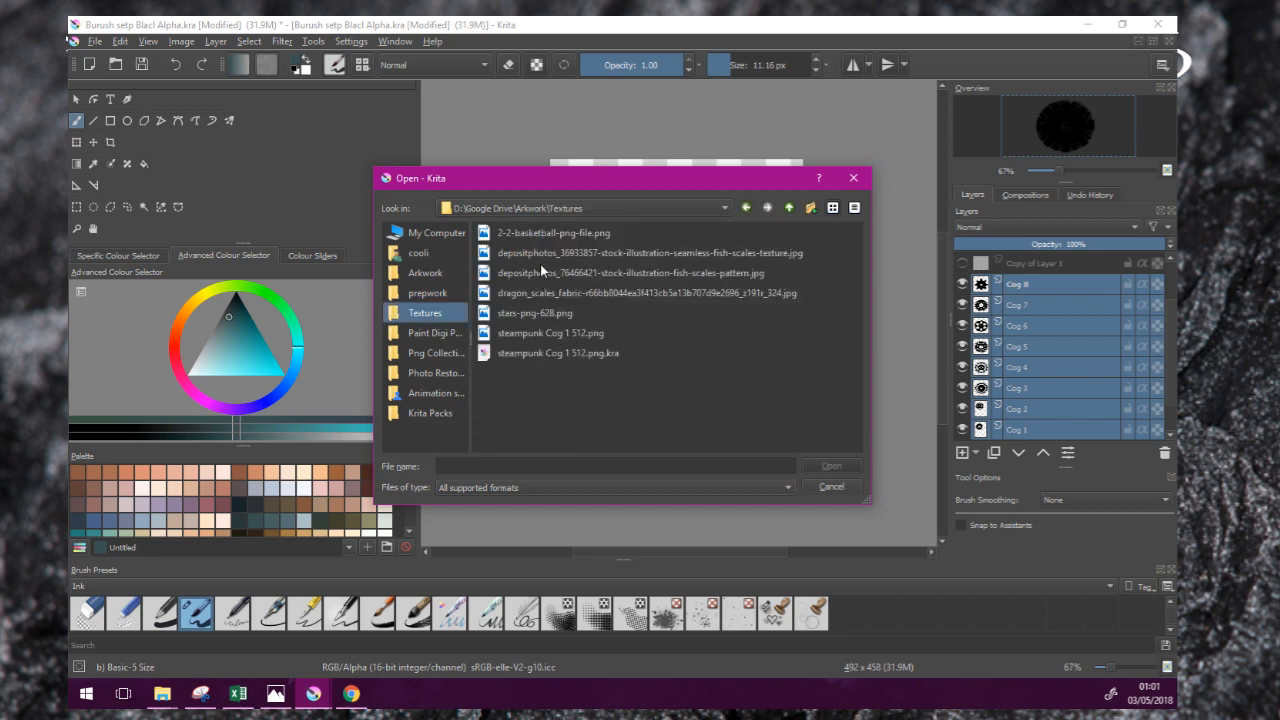
{"action": "left_click", "coordinate": [541, 236]}
{"action": "left_click", "coordinate": [833, 466]}
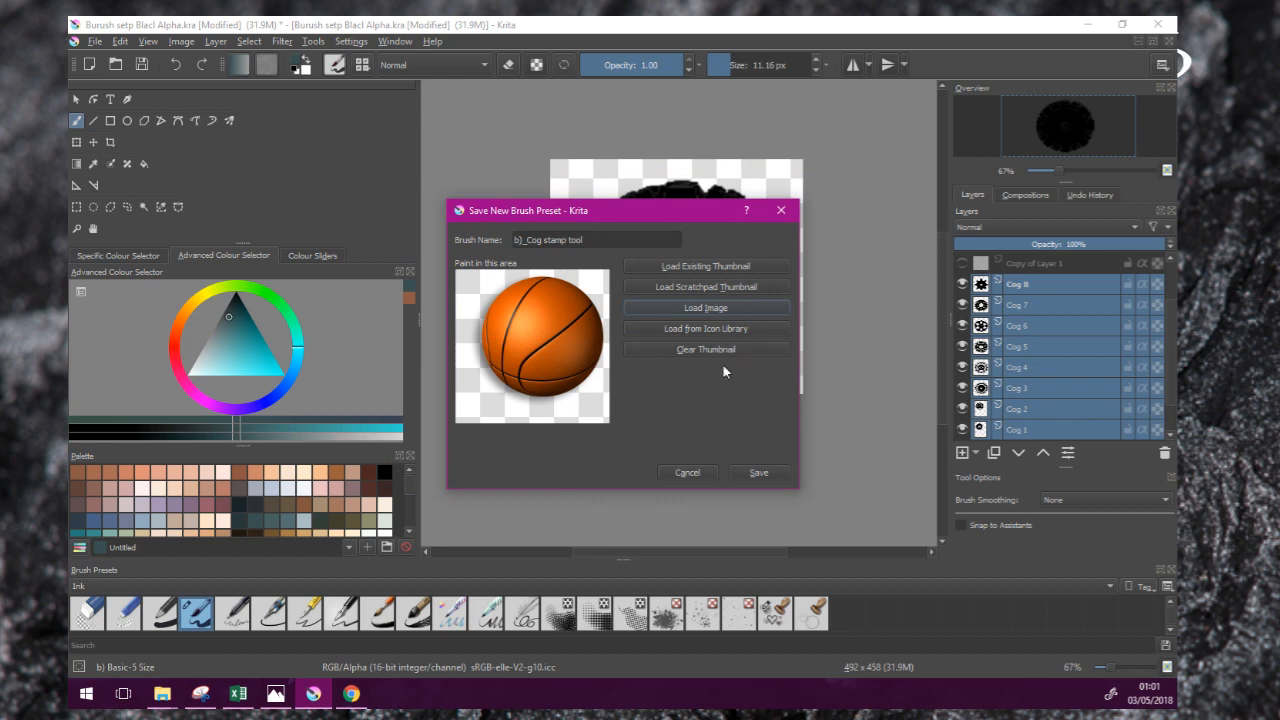
{"action": "left_click", "coordinate": [766, 472]}
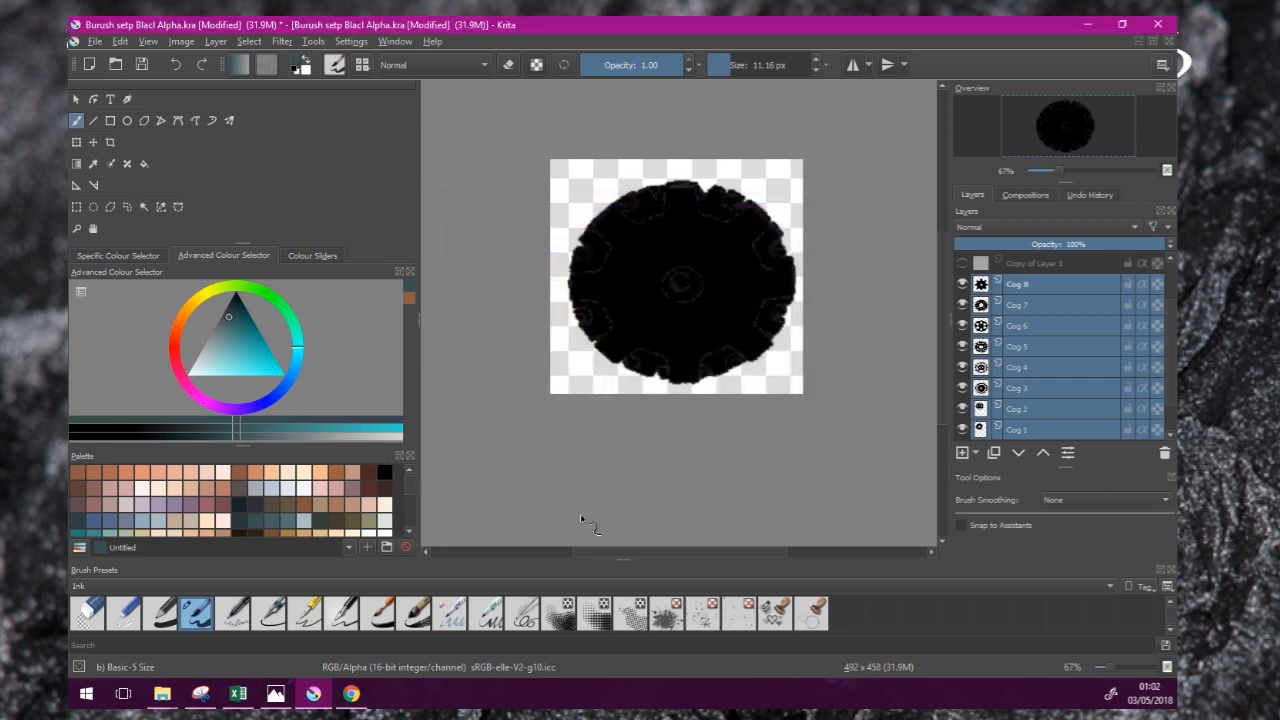
Step: Show all brush presets and select the new Cog stamp tool preset with the basketball thumbnail
{"action": "left_click", "coordinate": [408, 588]}
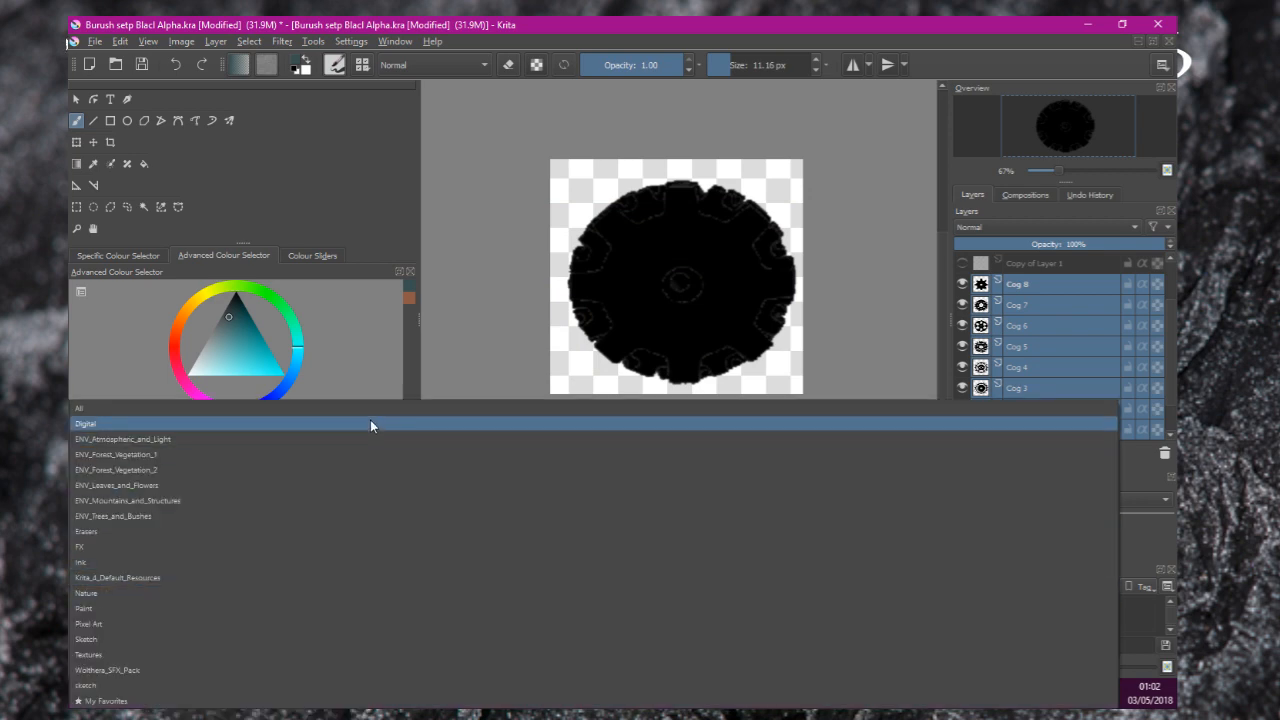
{"action": "left_click", "coordinate": [367, 409]}
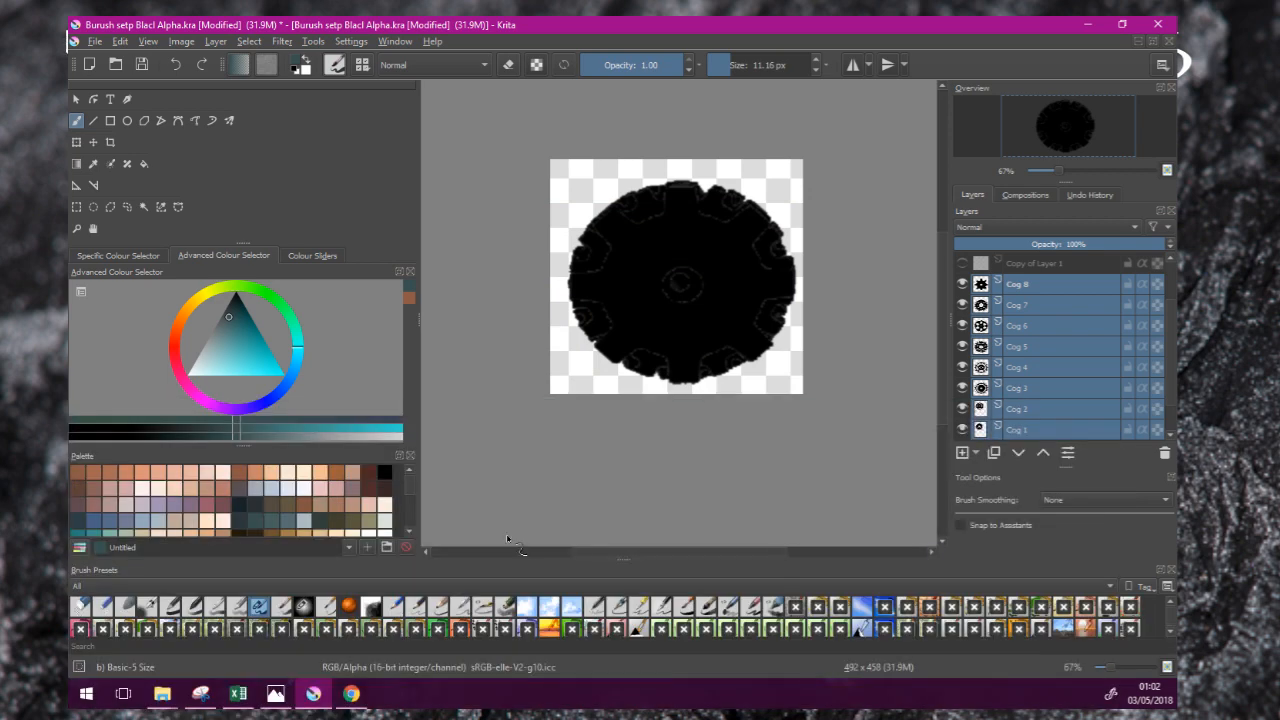
{"action": "left_click", "coordinate": [349, 607]}
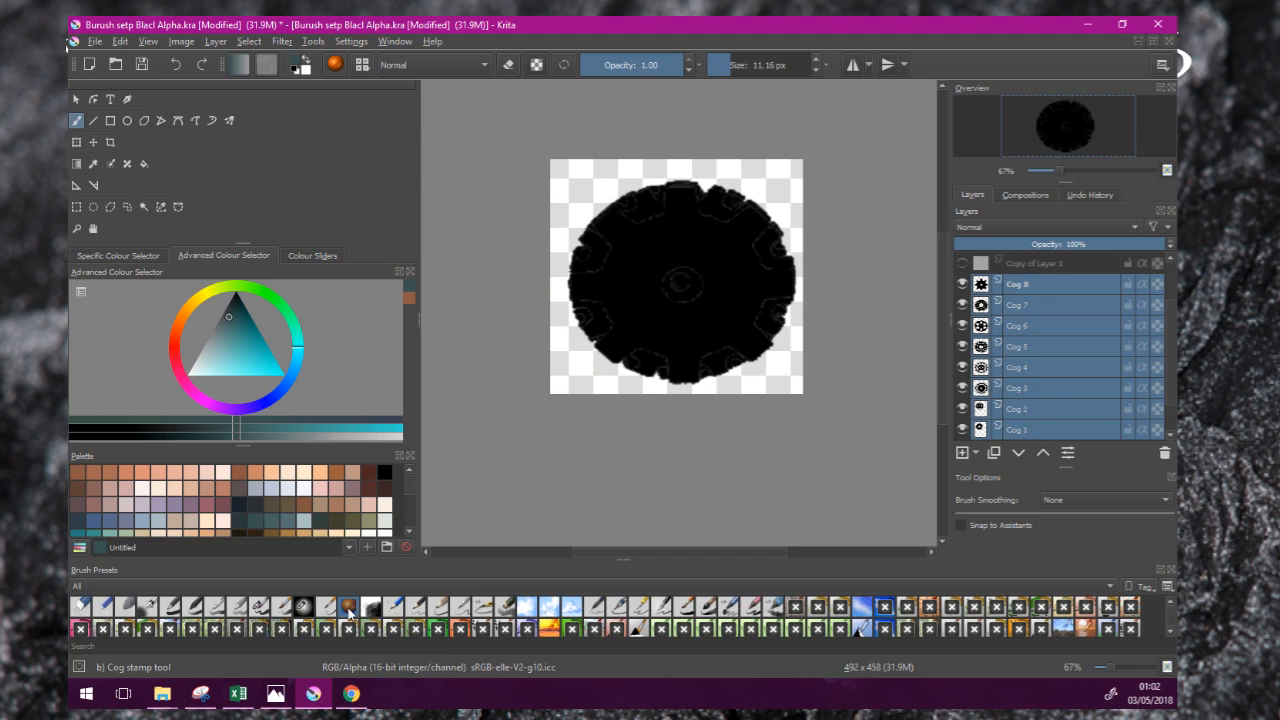
Step: Assign the Cog stamp tool preset to a new tag named "My brushes Stamp tools"
{"action": "right_click", "coordinate": [349, 608]}
{"action": "mouse_move", "coordinate": [420, 634]}
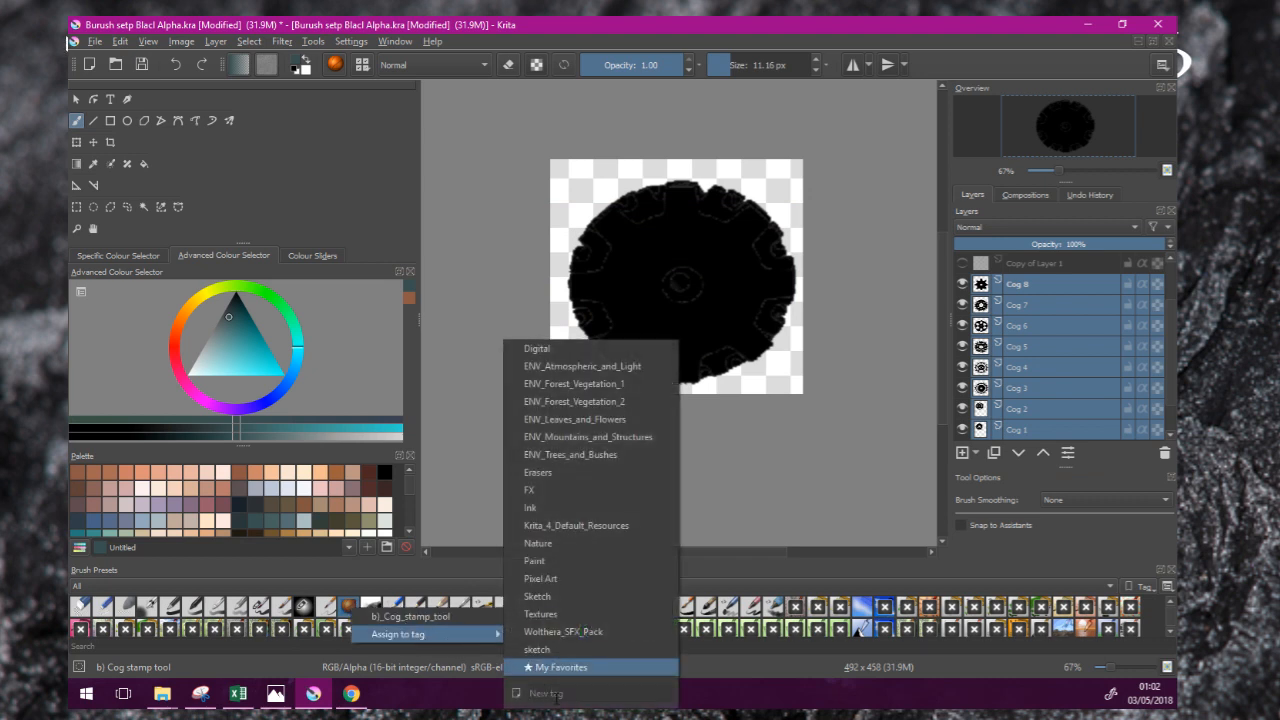
{"action": "left_click", "coordinate": [578, 690]}
{"action": "type", "text": "My brushe"}
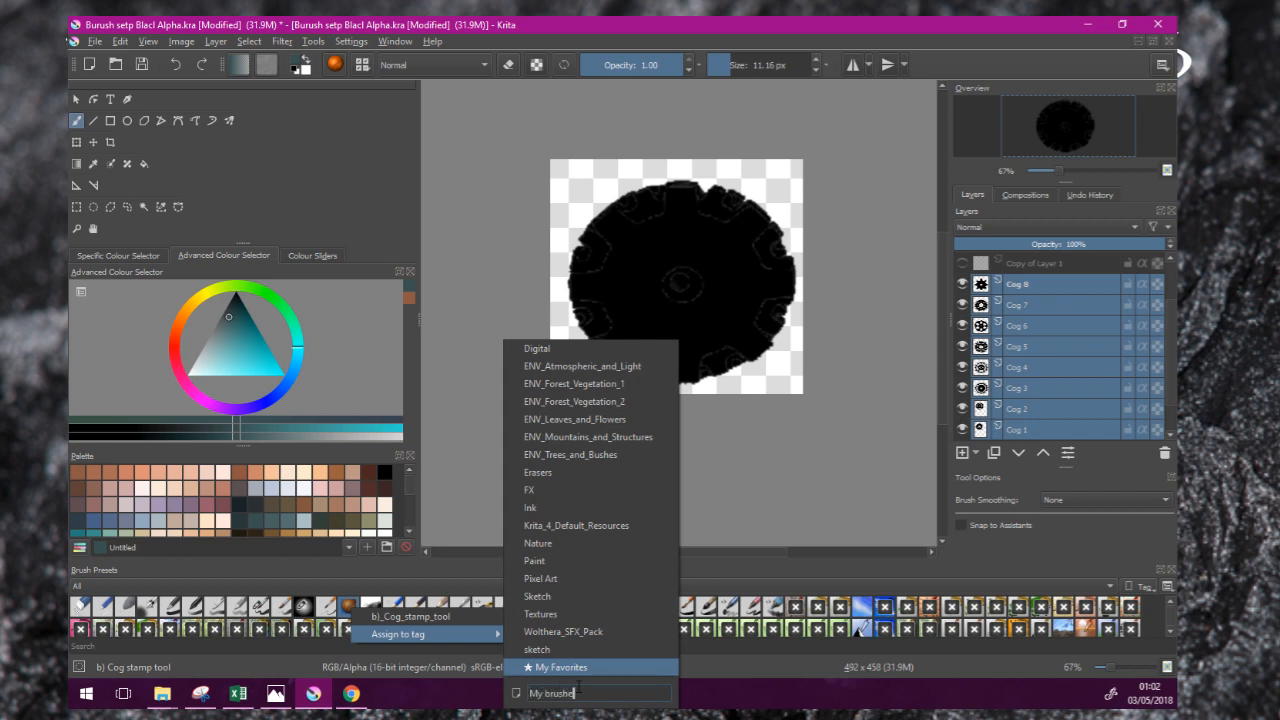
{"action": "type", "text": "s Stamp tools"}
{"action": "key", "text": "Return"}
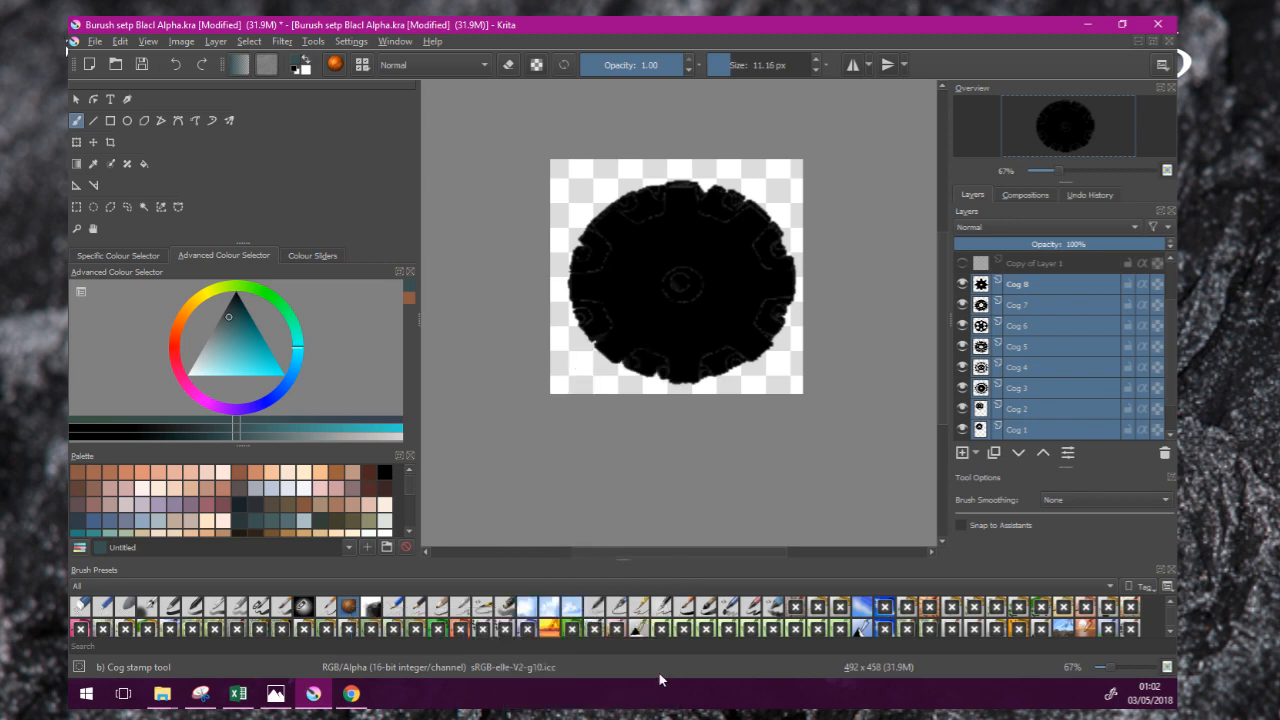
Step: Look through the tags that the Cog stamp tool preset can be assigned to or removed from
{"action": "right_click", "coordinate": [350, 609]}
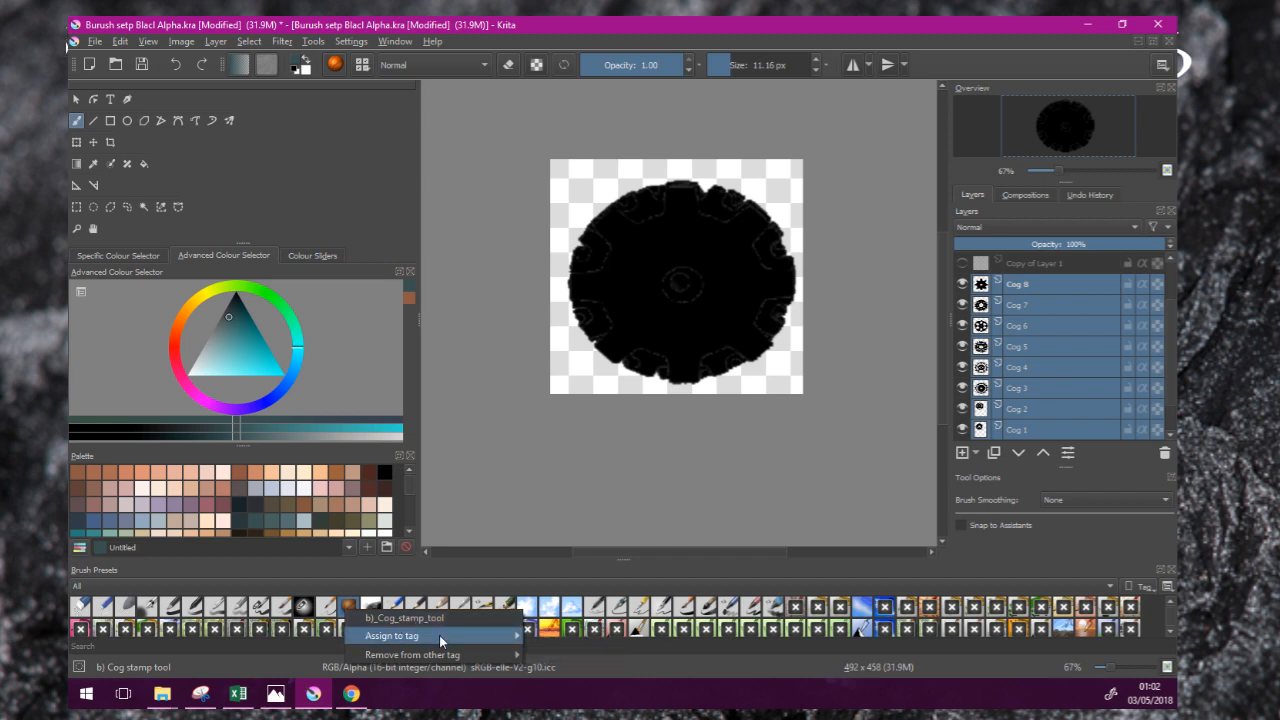
{"action": "mouse_move", "coordinate": [439, 635]}
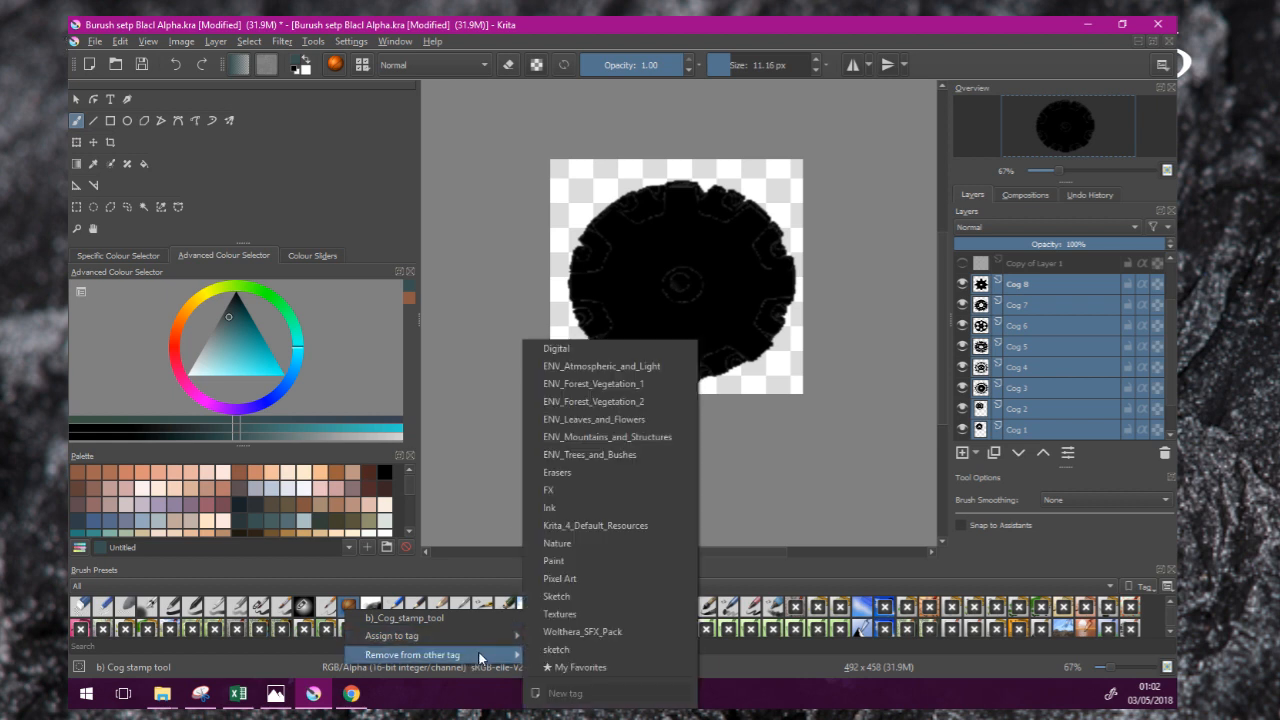
{"action": "mouse_move", "coordinate": [479, 655]}
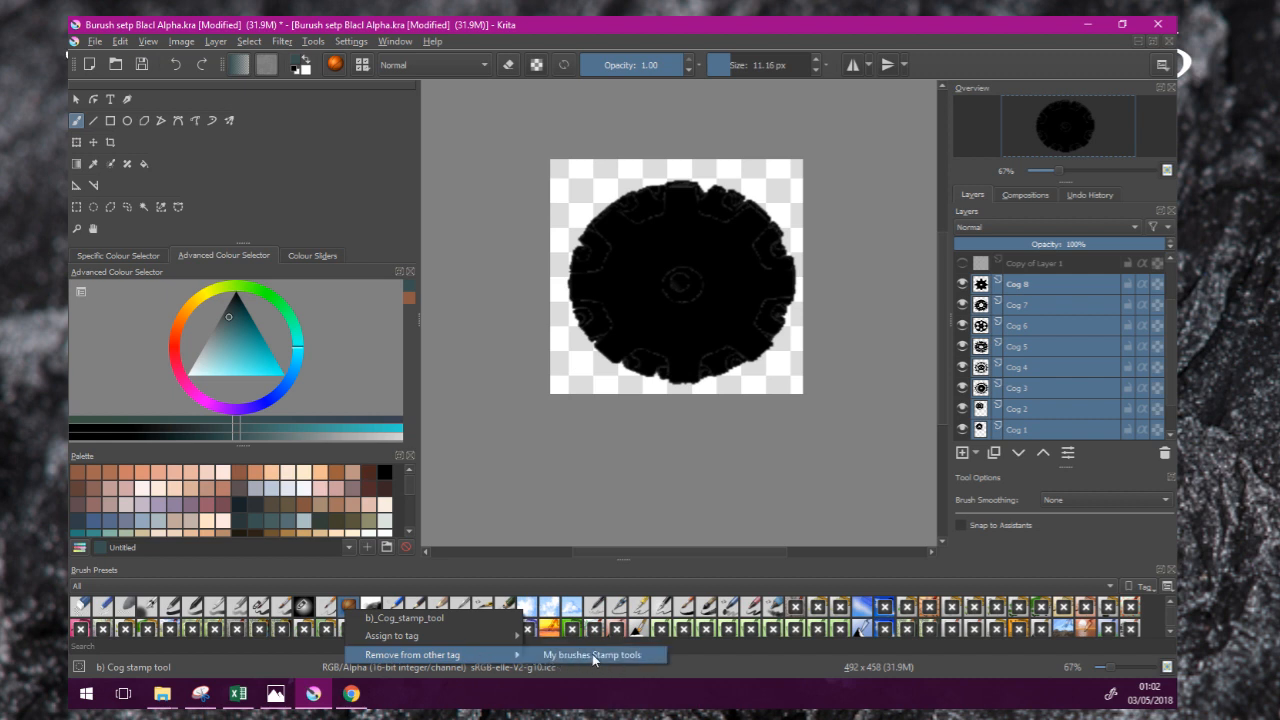
Step: Select the Ink-1 Precision preset and check its list of assignable tags for My brushes Stamp tools, leaving without assigning one
{"action": "left_click", "coordinate": [597, 604]}
{"action": "right_click", "coordinate": [597, 604]}
{"action": "mouse_move", "coordinate": [660, 637]}
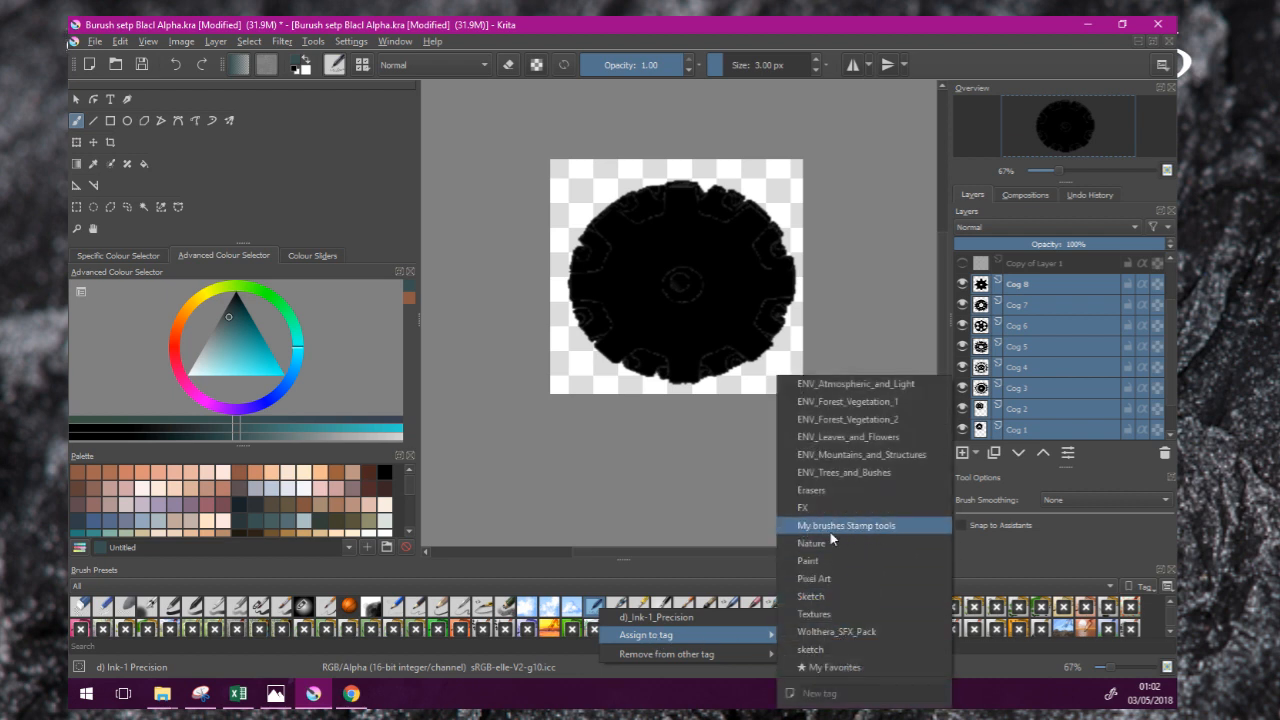
{"action": "left_click", "coordinate": [649, 516]}
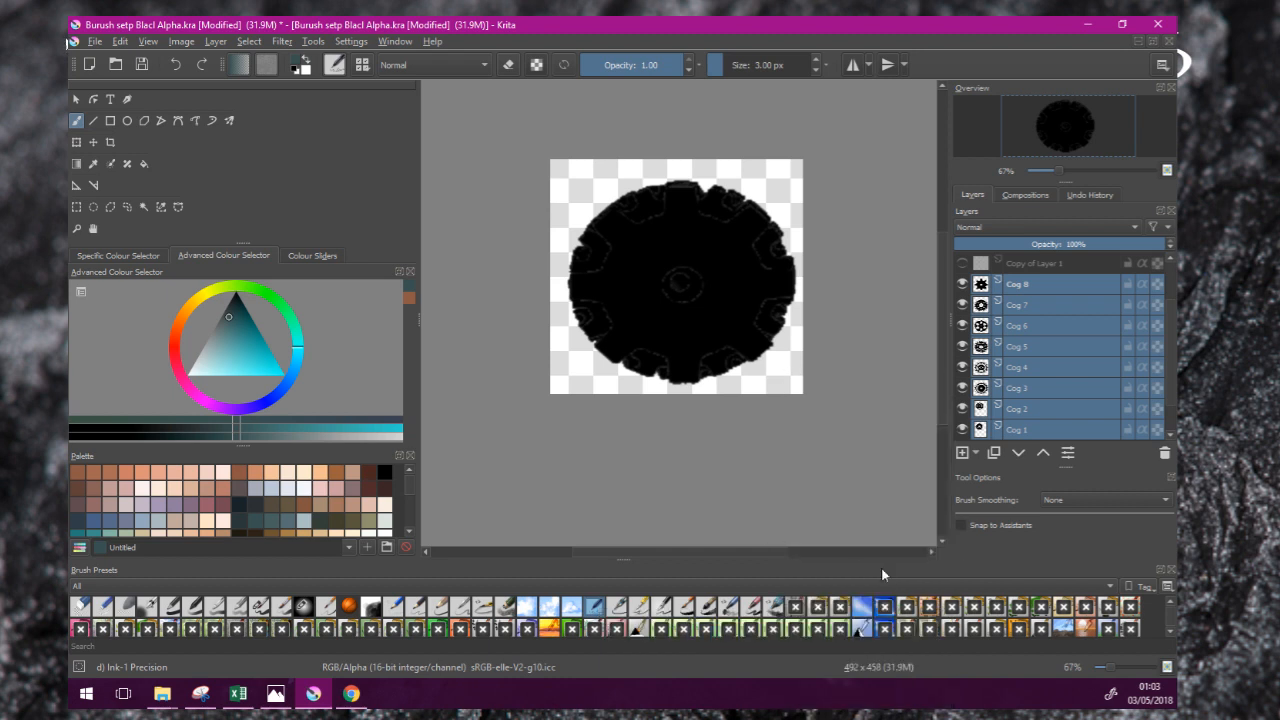
{"action": "mouse_move", "coordinate": [771, 614]}
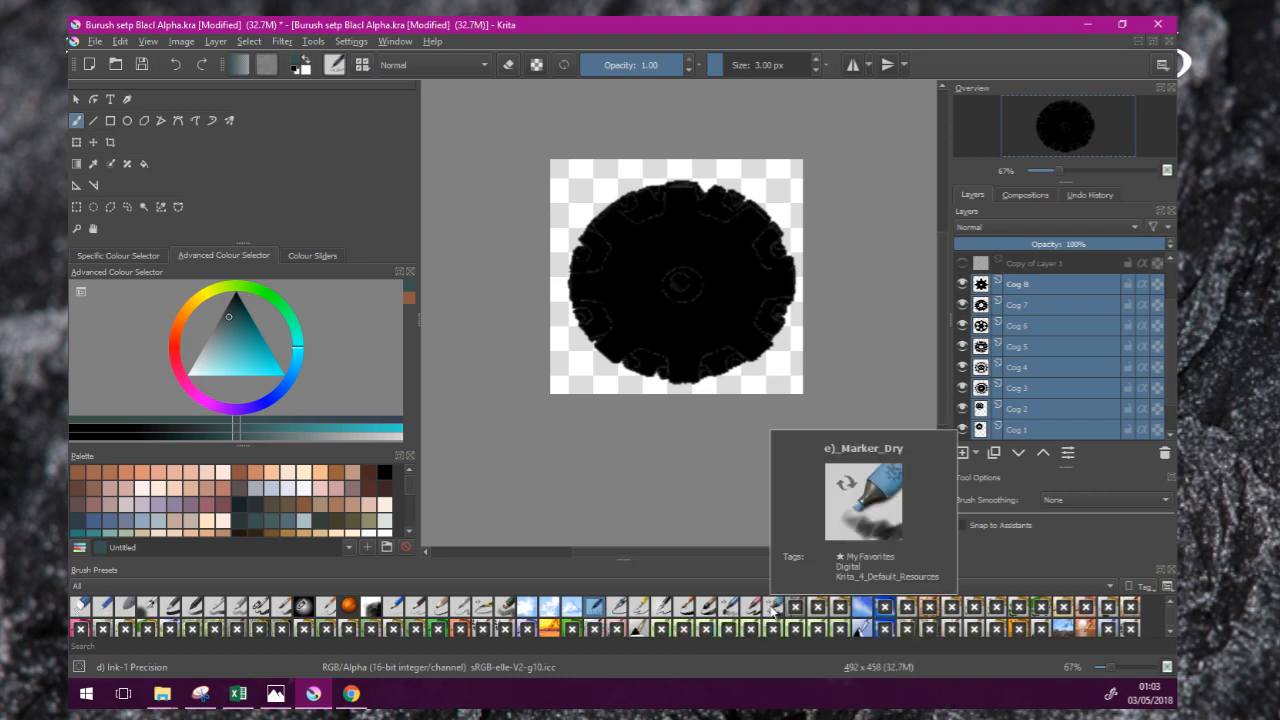